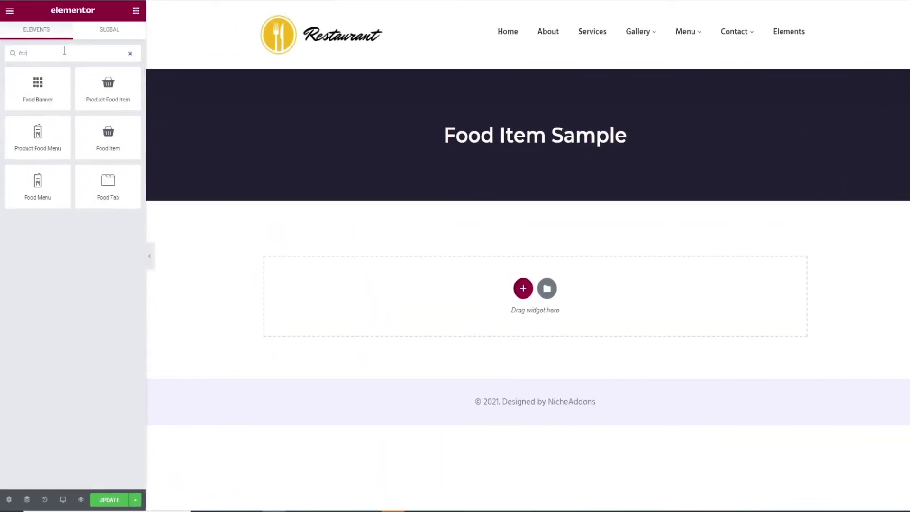
Add a Food Item widget to the empty section and set its first item's image to the grilled steak photo.
left_click_drag(100, 140, 412, 287)
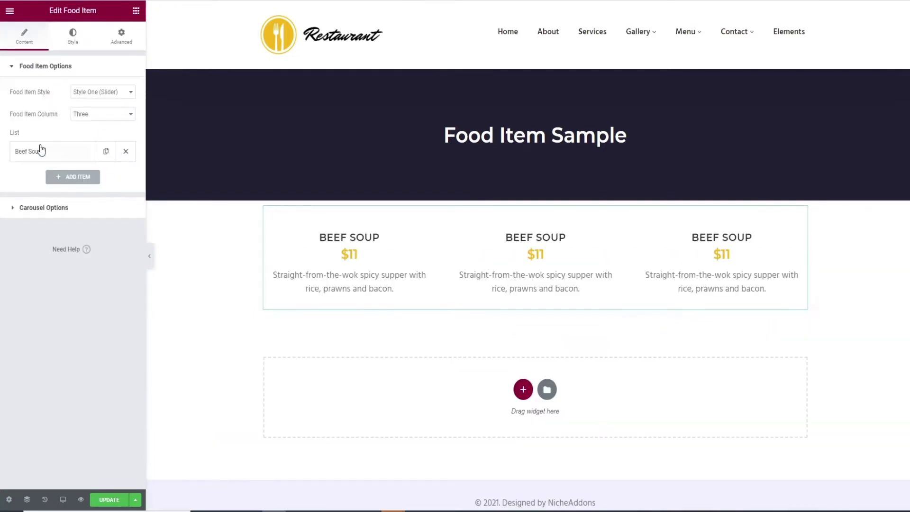
left_click(55, 150)
left_click(60, 232)
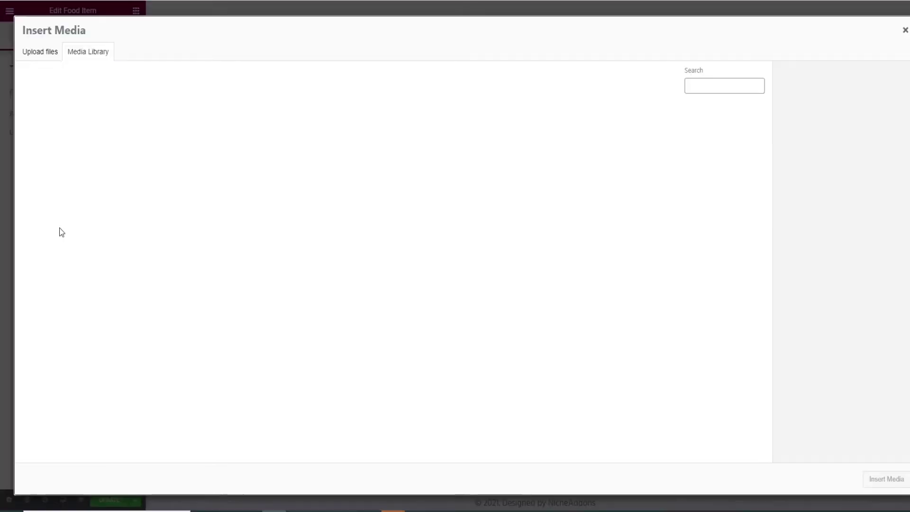
scroll(474, 284, "down", 5)
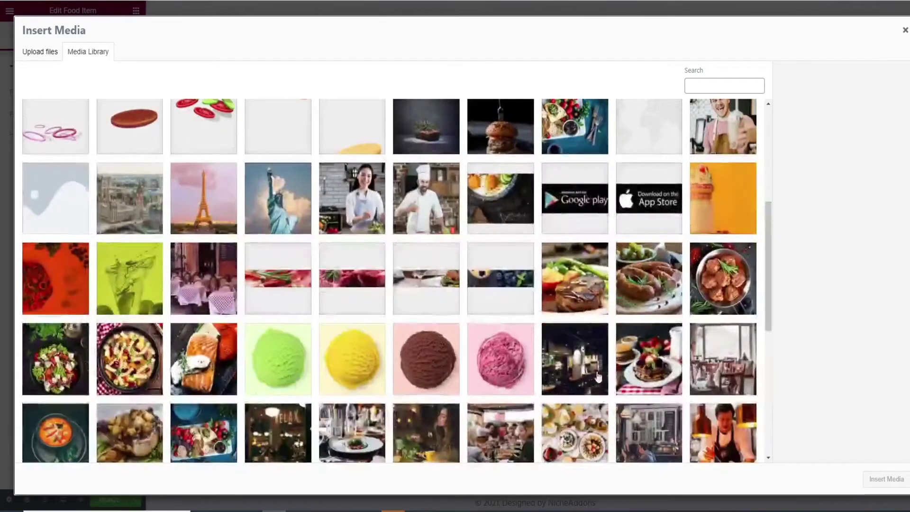
left_click(584, 289)
left_click(885, 479)
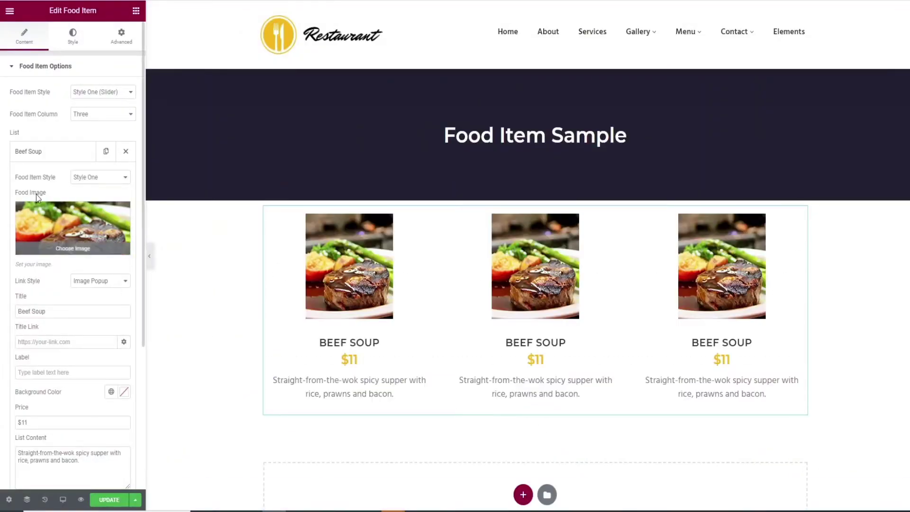
Set the first food item's title to Beef Steak and its button link to #0.
left_click_drag(46, 206, 38, 208)
type("Steak")
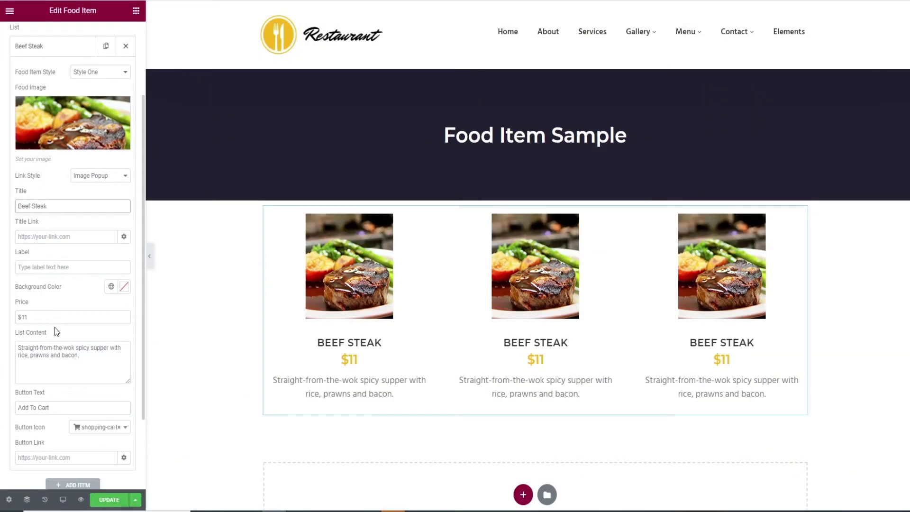
scroll(52, 327, "down", 1)
left_click_drag(71, 303, 66, 302)
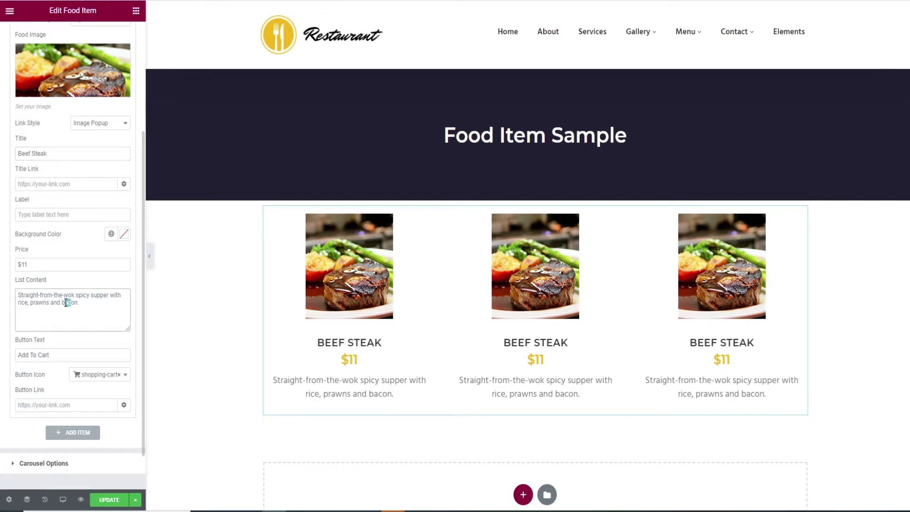
left_click(33, 408)
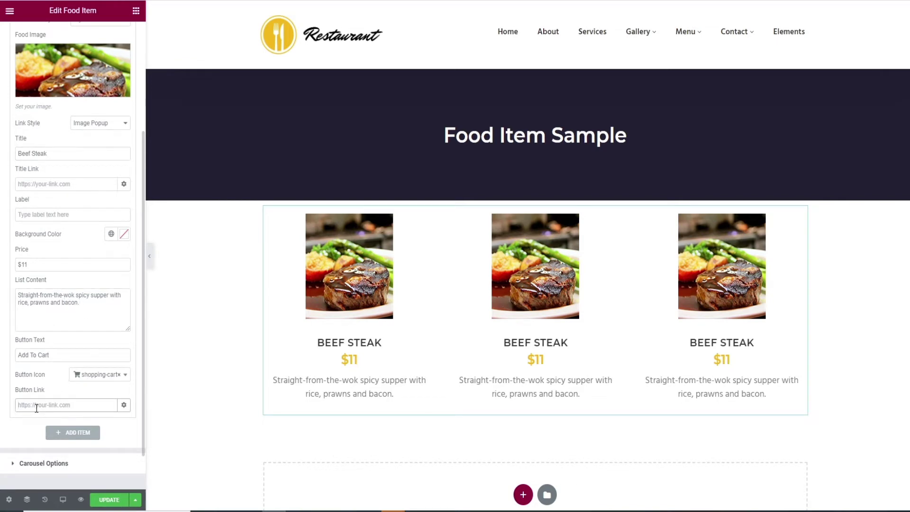
type("#0")
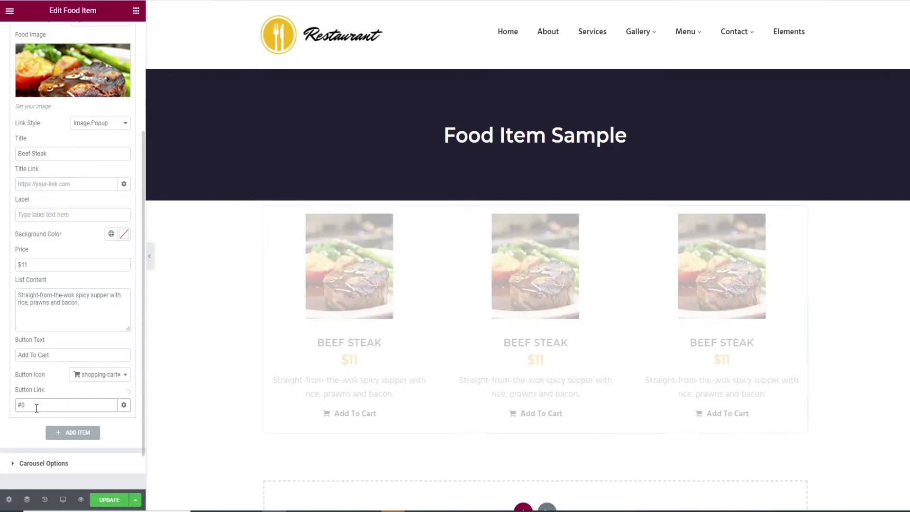
Add a second food item and set its image to the sausage photo menu4-1.png from the media library.
left_click(70, 437)
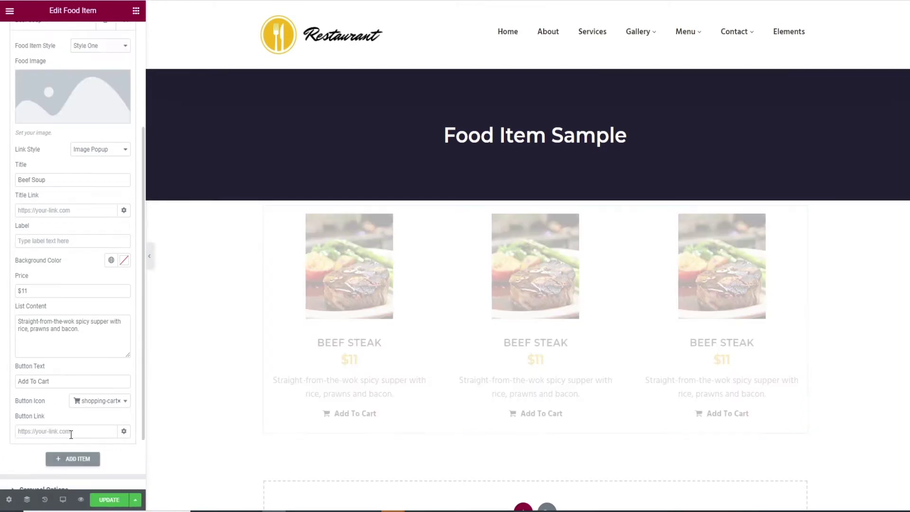
left_click(53, 112)
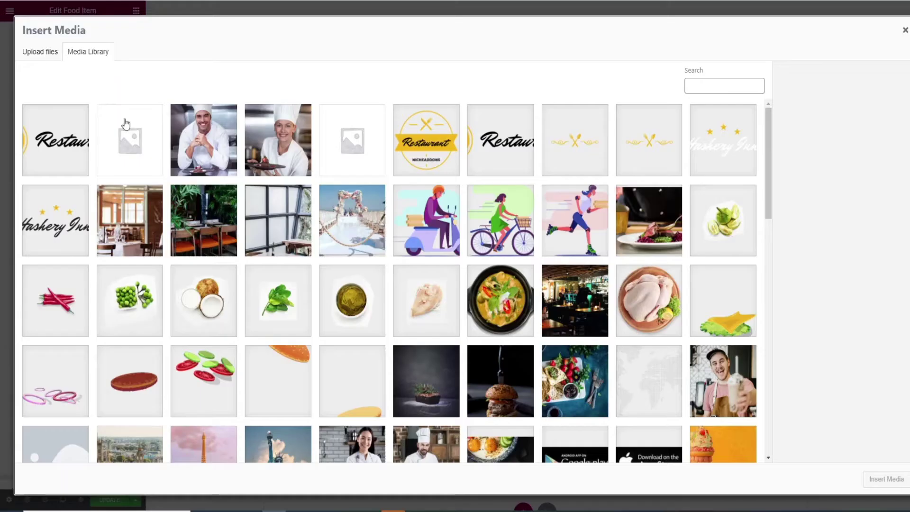
scroll(582, 339, "down", 5)
left_click(646, 344)
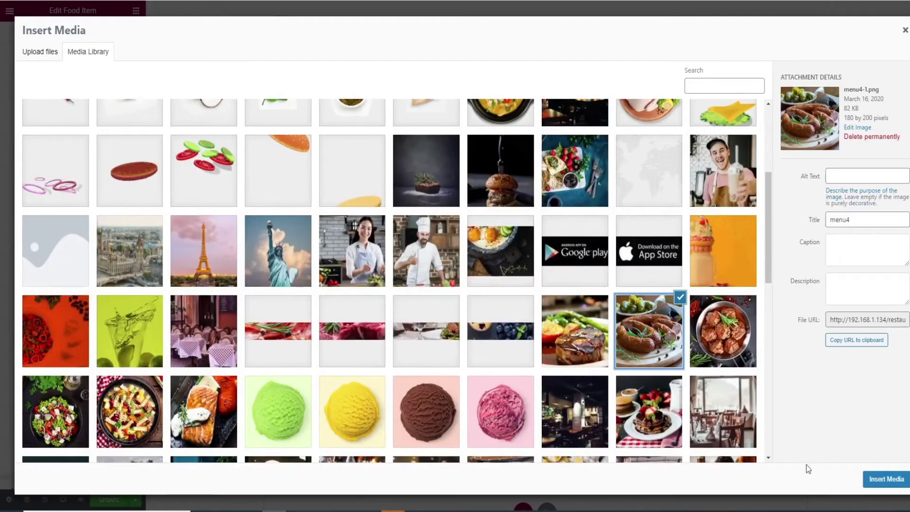
left_click(886, 479)
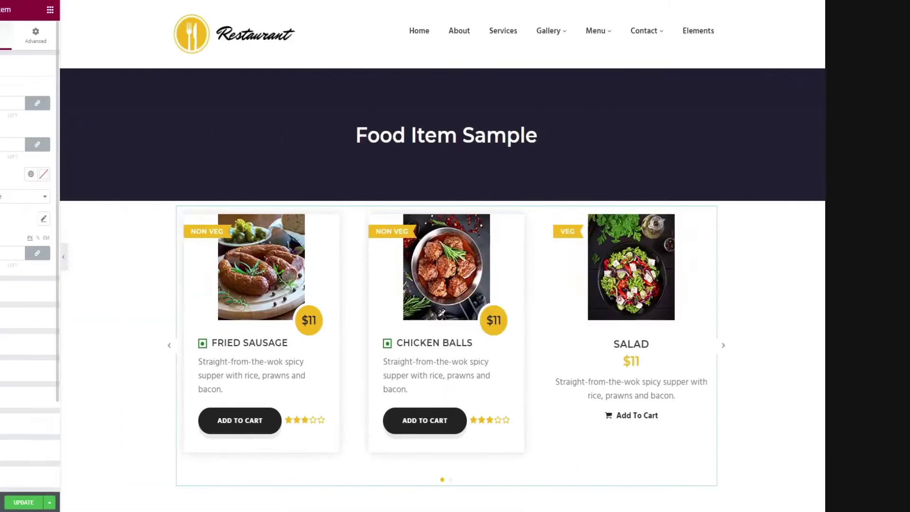
Try a margin of 55 and a padding of 55 on the food item section, clearing each value again.
type("55")
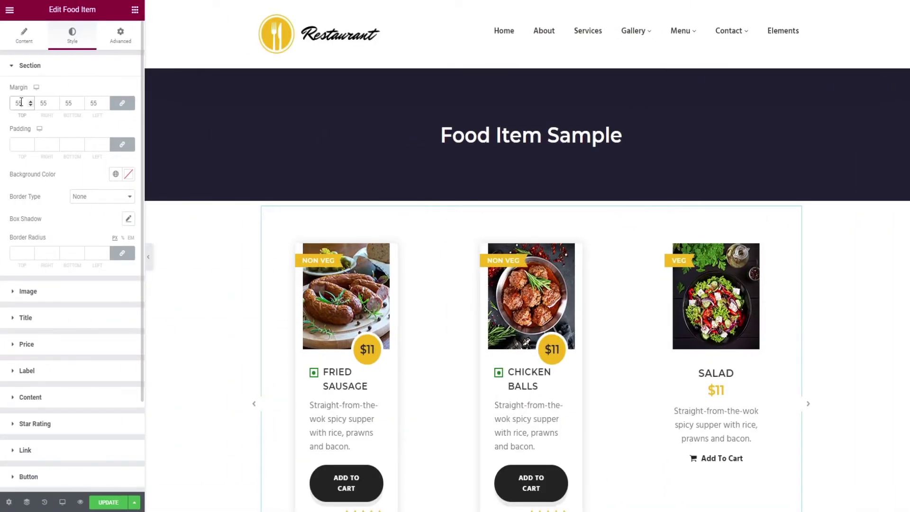
key("BackSpace")
key("BackSpace")
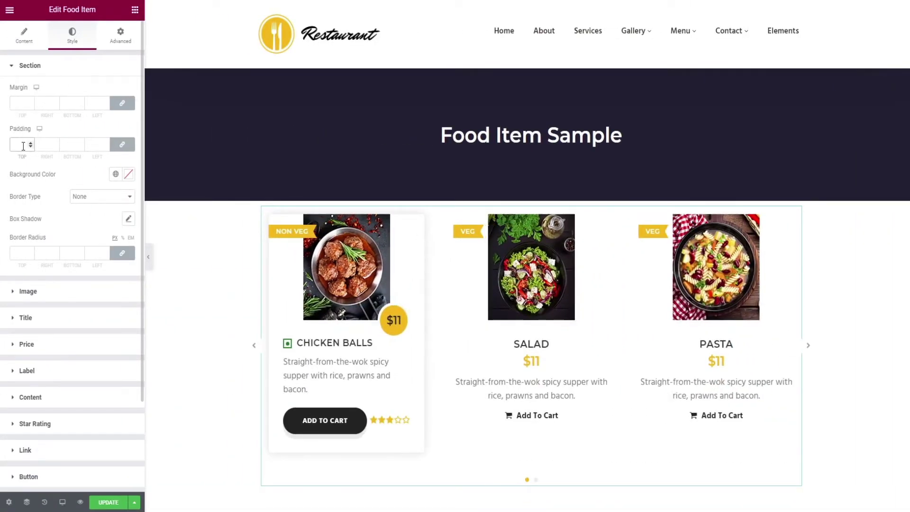
type("55")
key("BackSpace")
key("BackSpace")
Try a dark red background color on the food item section and reset it.
left_click(128, 174)
mouse_move(99, 245)
left_mouse_down()
mouse_move(108, 239)
mouse_move(70, 261)
mouse_move(90, 252)
left_mouse_up()
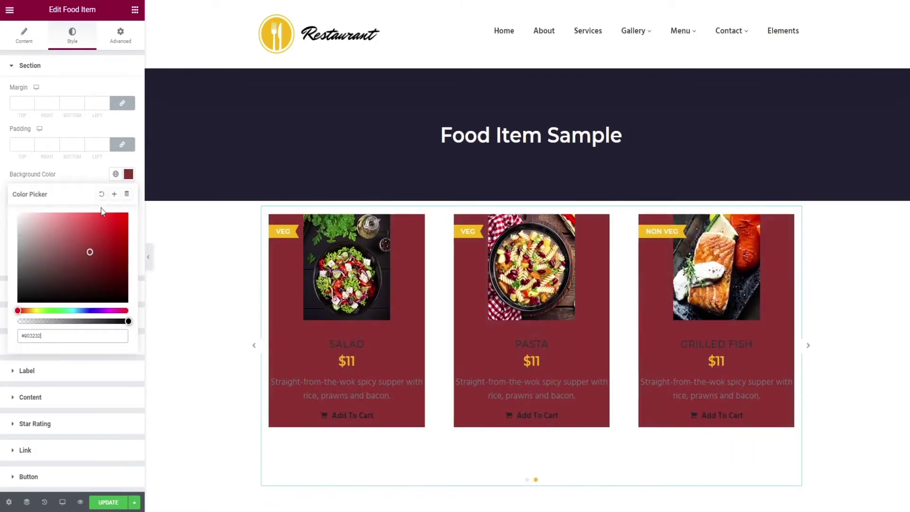
left_click(101, 194)
left_click(92, 178)
Try the Double and Solid border types on the food item section and restore None.
left_click(101, 196)
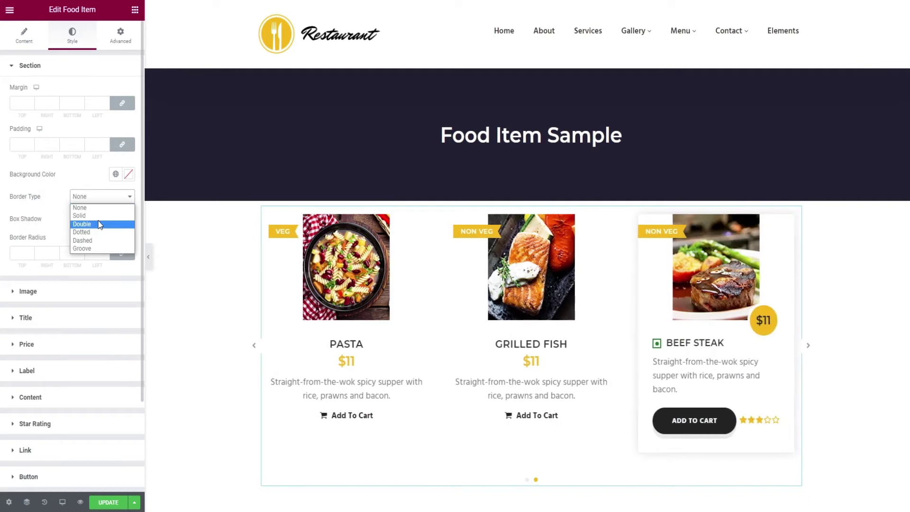
left_click(98, 221)
left_click(104, 198)
left_click(98, 217)
left_click(112, 199)
left_click(106, 211)
left_click(101, 196)
left_click(101, 204)
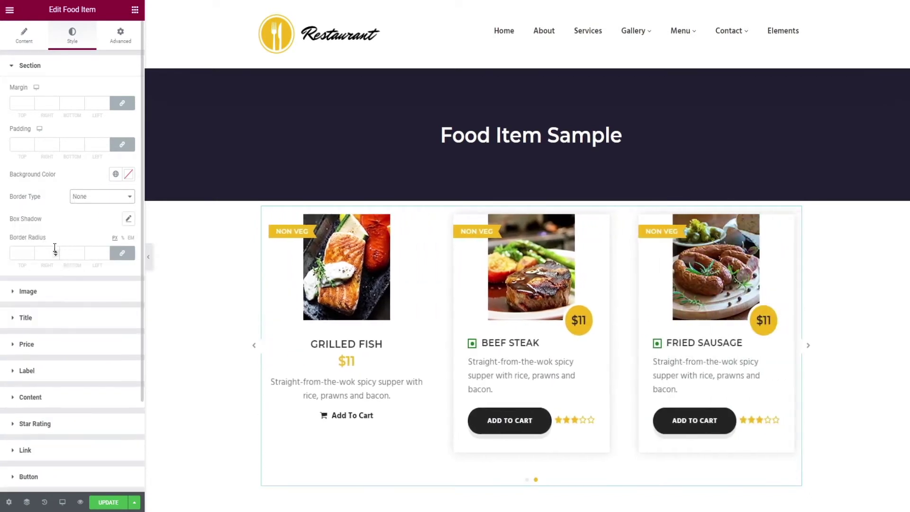
Try an inset box shadow with horizontal 8 and vertical 19 on the section, reset it, and clear the border radius.
left_click(128, 220)
left_click_drag(55, 279, 63, 281)
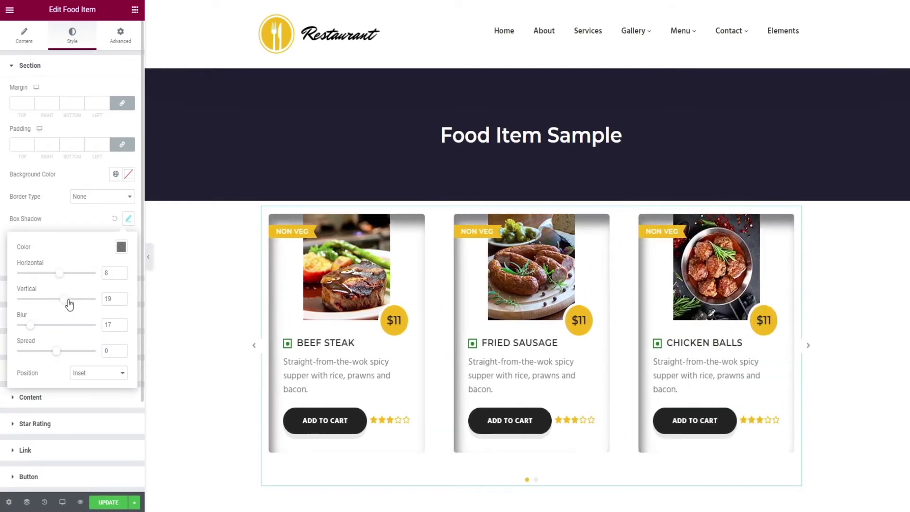
left_click(117, 229)
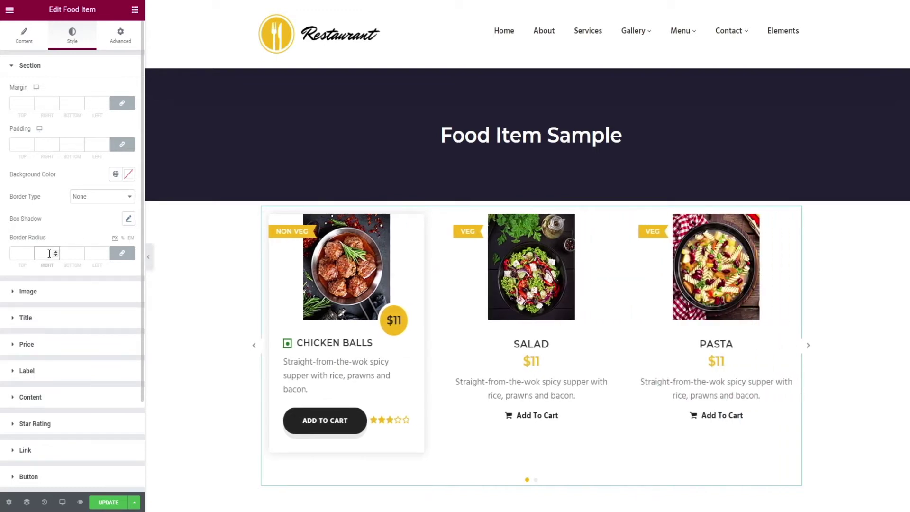
key("BackSpace")
key("BackSpace")
Try a border radius of 55 on the food images and check it on the previous carousel slides.
left_click(55, 295)
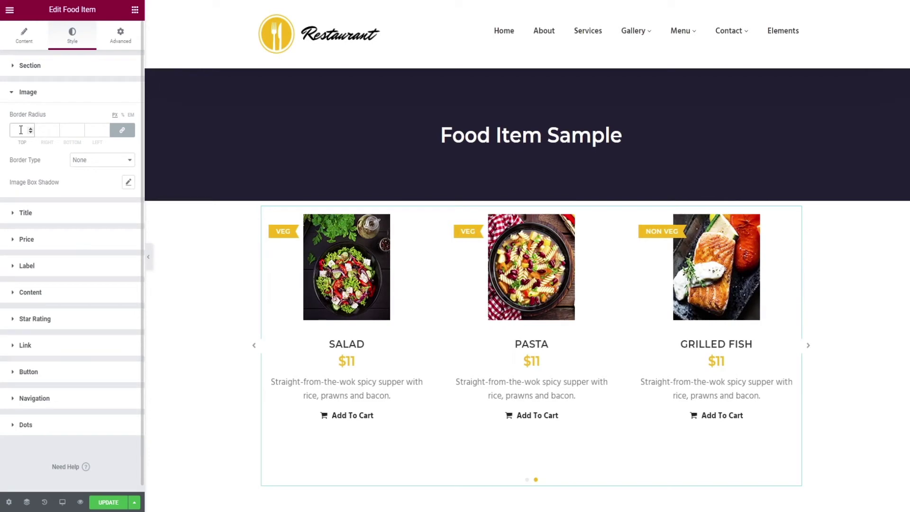
left_click(253, 348)
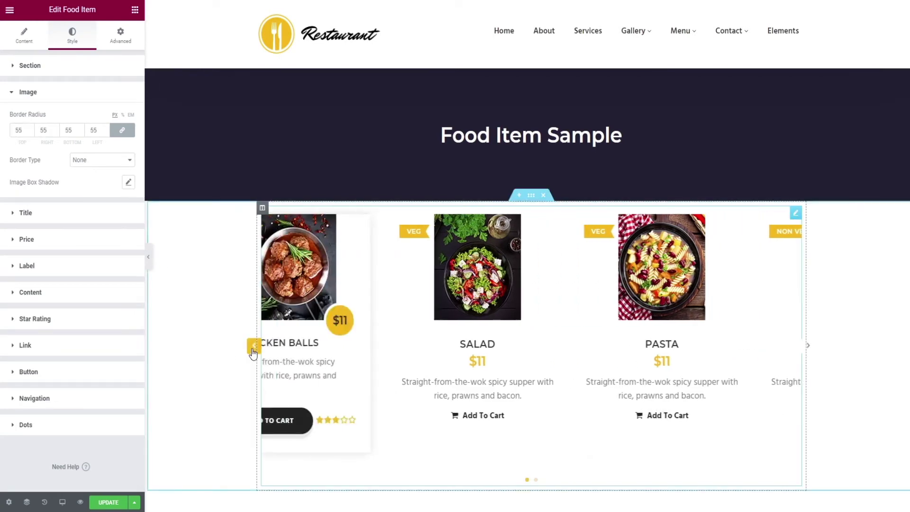
left_click(253, 348)
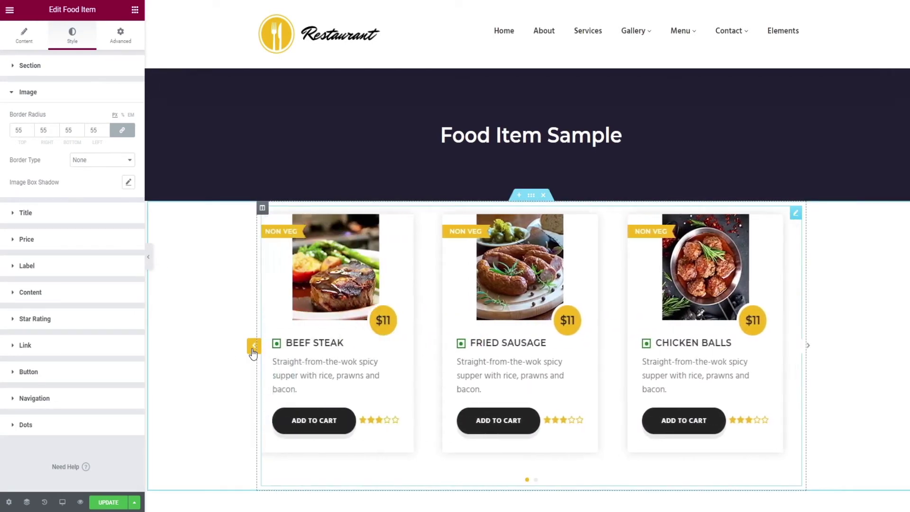
Try the Double border type on the food images, restore None, and check the image box shadow settings.
left_click(84, 161)
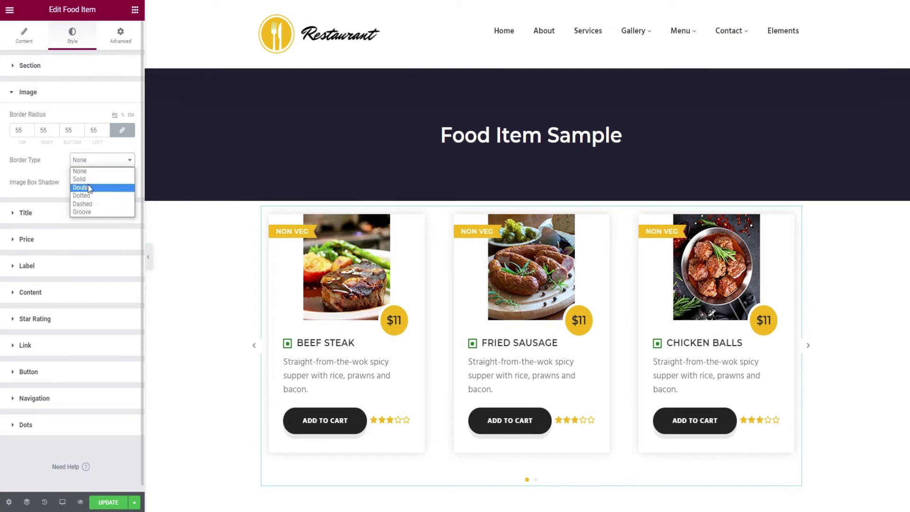
left_click(87, 186)
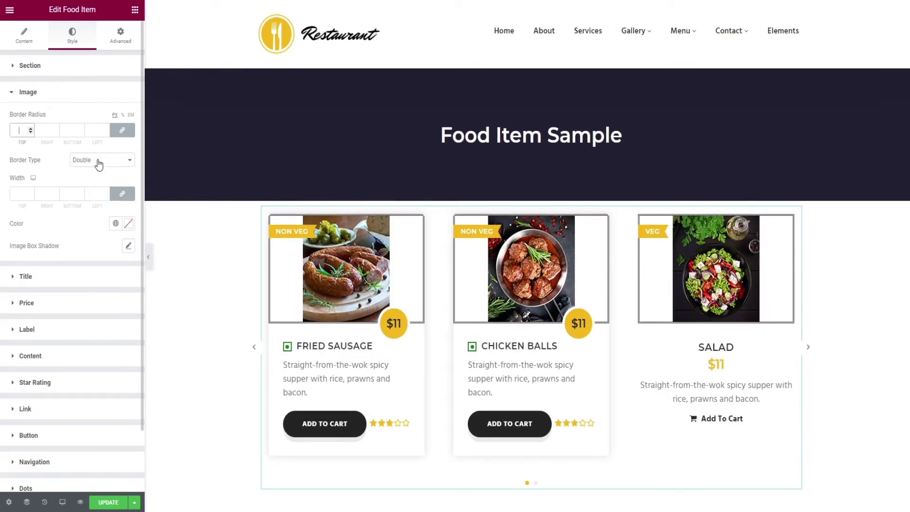
left_click(97, 162)
left_click(95, 171)
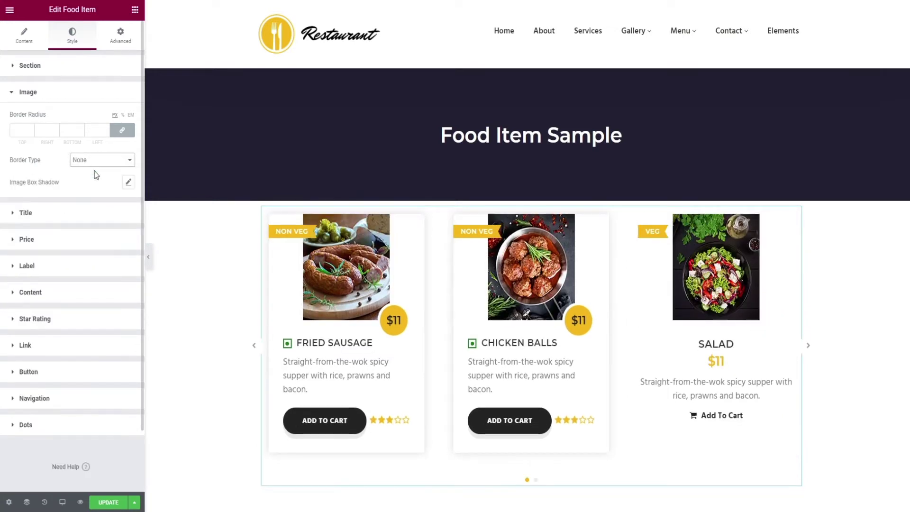
left_click(129, 184)
left_click(128, 182)
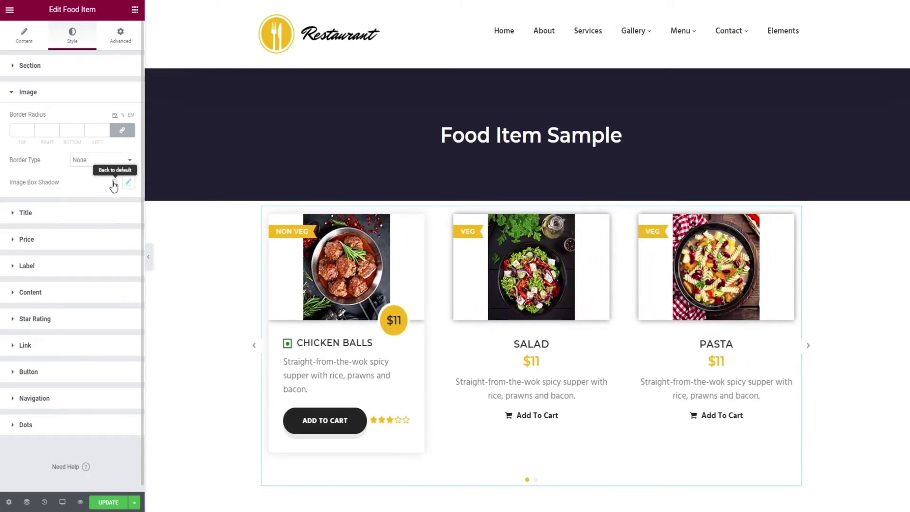
Try a title spacing of 55 on the food items and clear it.
left_click(75, 221)
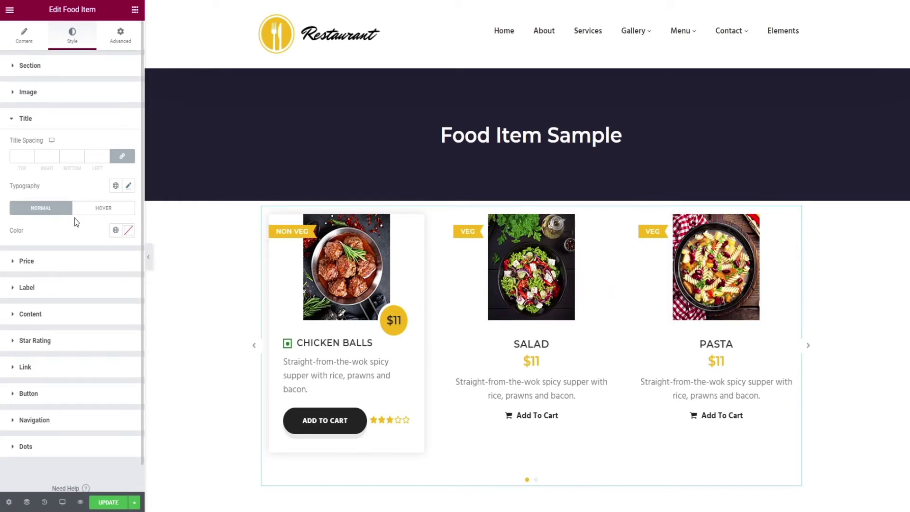
left_click(21, 158)
type("55")
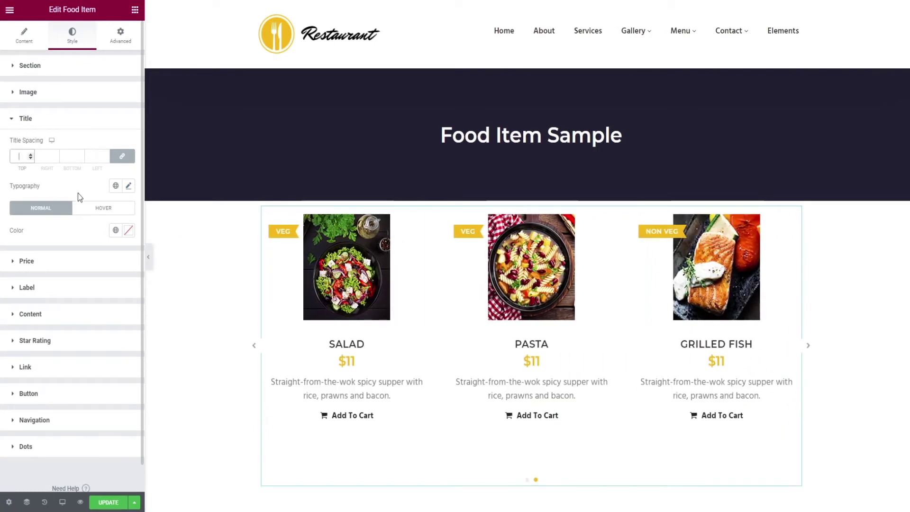
Try title typography with a decorative font, size 60 and line height 2.4, and reset it.
left_click(129, 186)
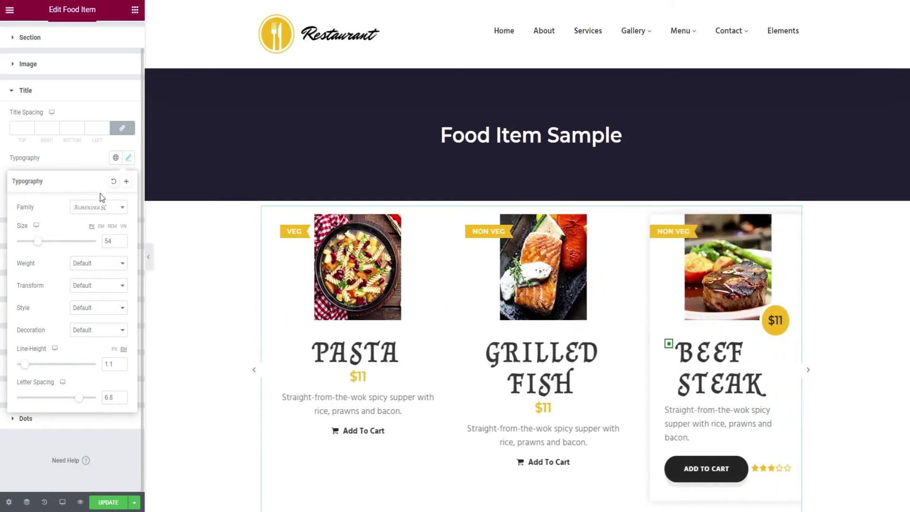
left_click_drag(37, 242, 42, 244)
left_click_drag(29, 369, 39, 367)
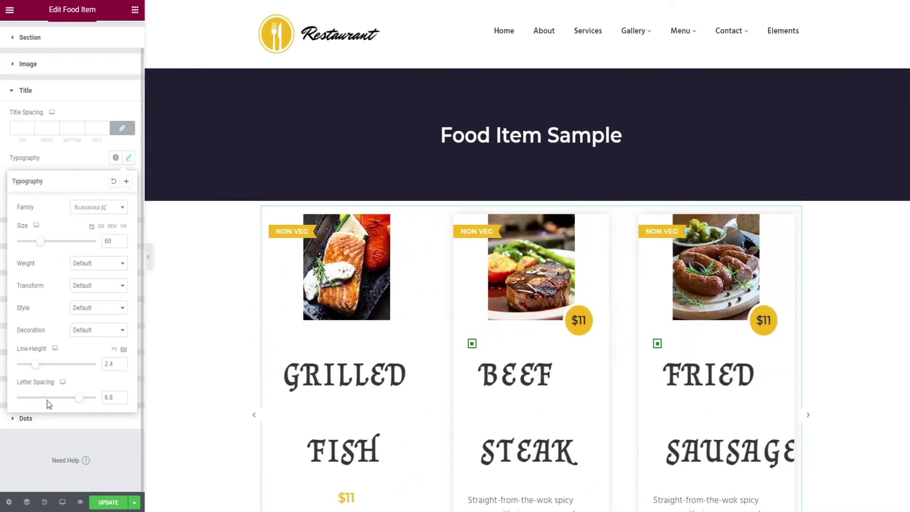
left_click(114, 181)
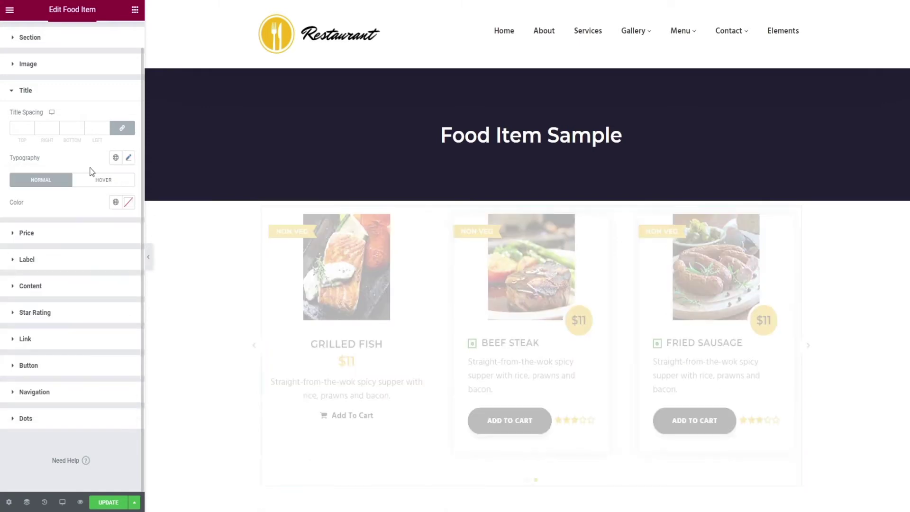
Try the red #E21A1A as the normal title color and clear it.
left_click(127, 202)
left_click_drag(80, 293, 115, 264)
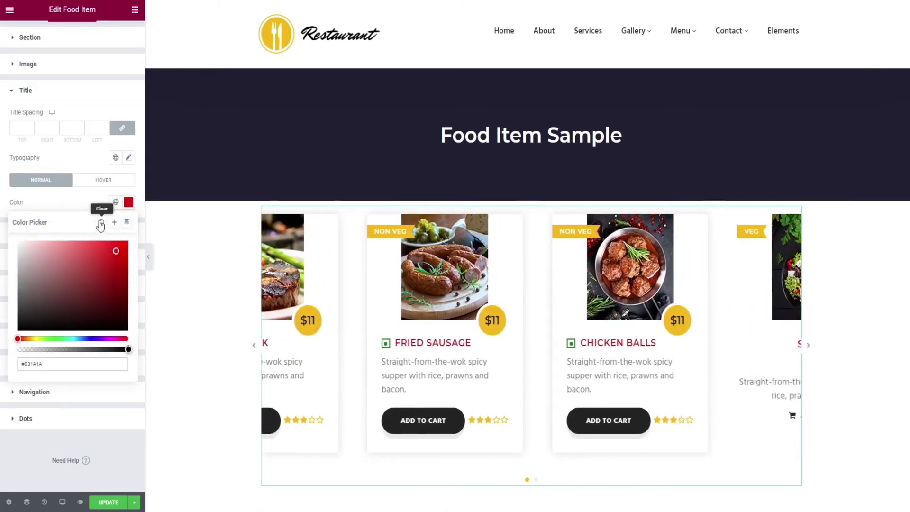
left_click(101, 222)
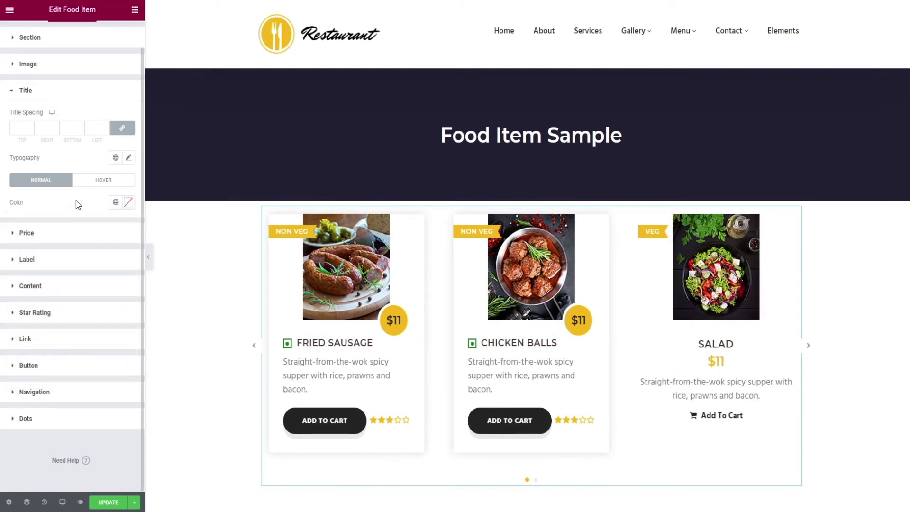
Review the Price, Label and Content style settings of the food items.
left_click(53, 237)
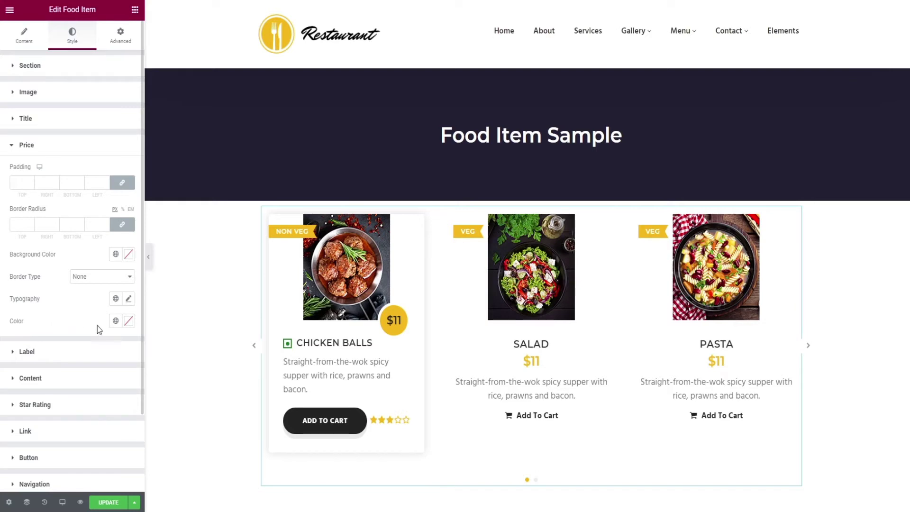
left_click(52, 150)
left_click(44, 172)
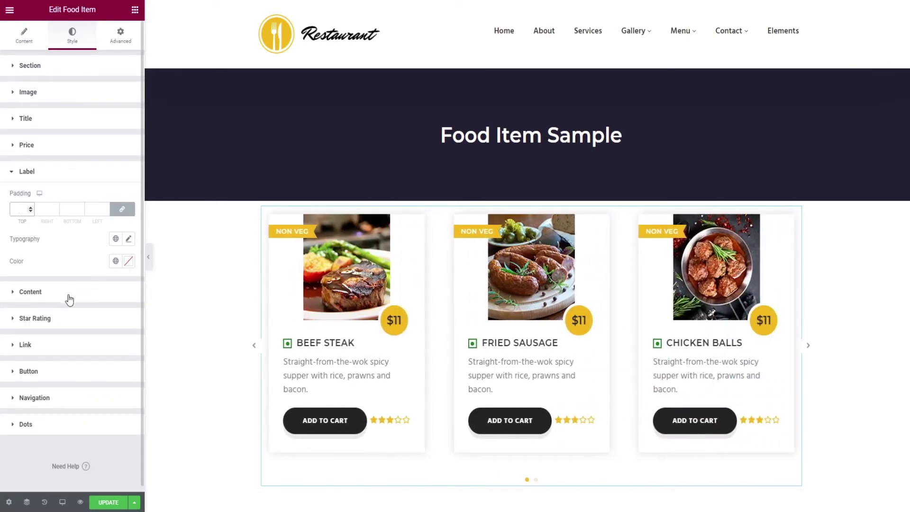
left_click(67, 295)
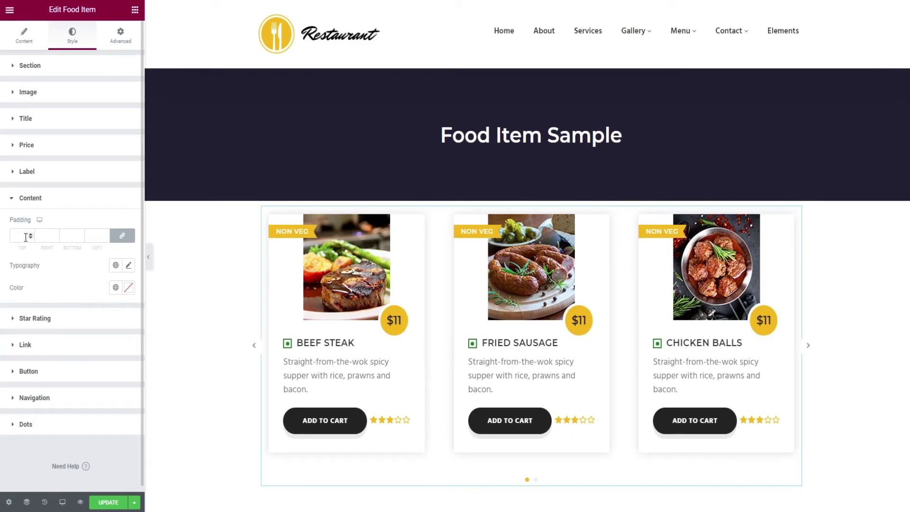
Try a star rating padding of 60 on the food items and clear it.
left_click(37, 319)
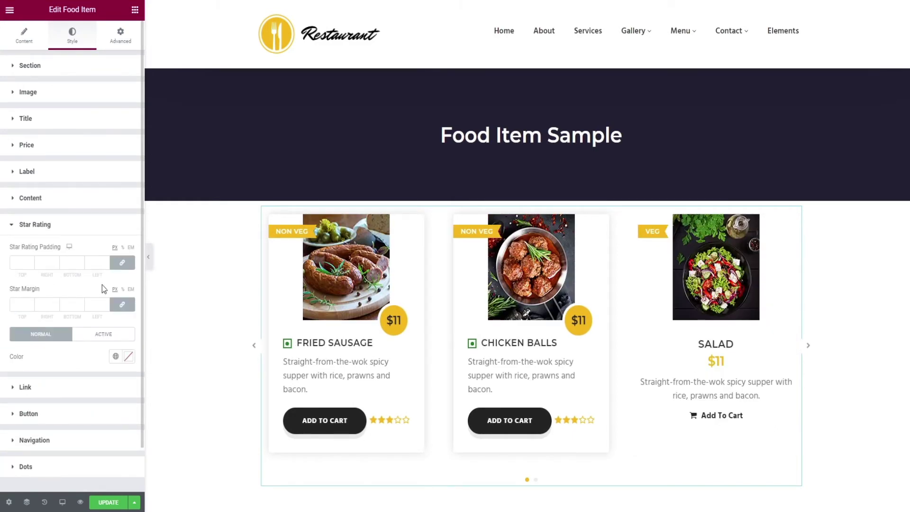
scroll(365, 341, "down", 2)
left_click(18, 262)
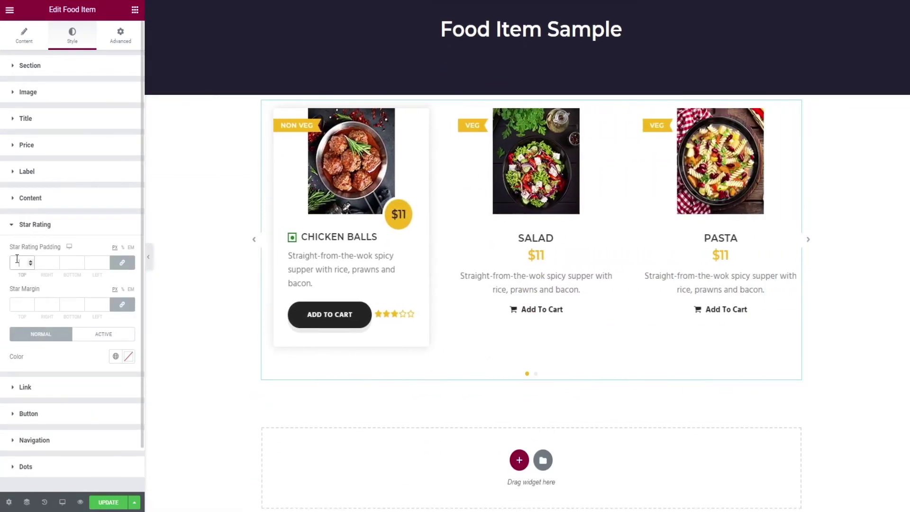
type("60")
key("BackSpace")
key("BackSpace")
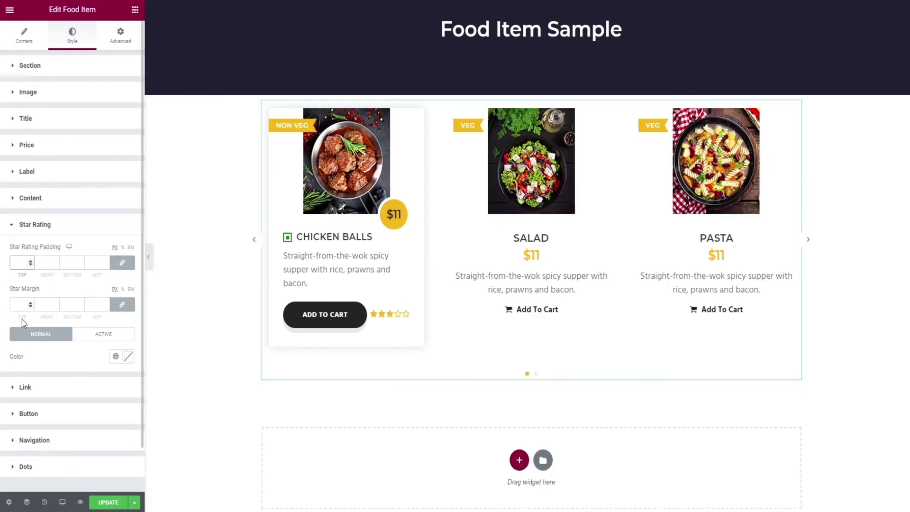
Try a star margin of 55 on the food item ratings and clear it.
type("5")
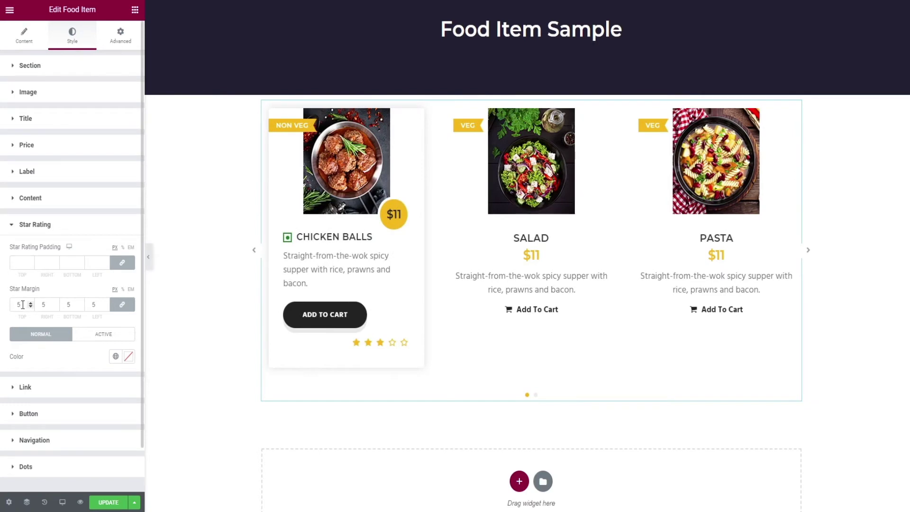
type("5")
key("BackSpace")
key("BackSpace")
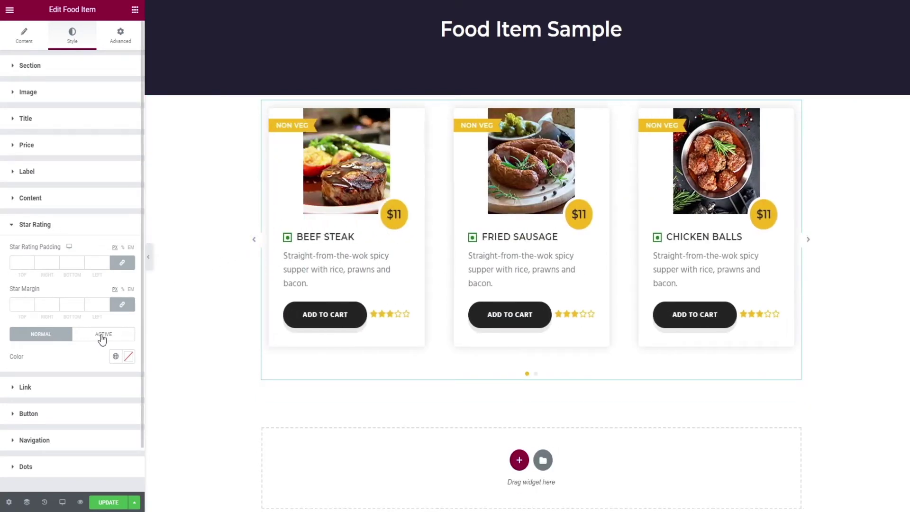
Check the Link style settings and advance the carousel to the items with plain Add To Cart links.
left_click(27, 229)
left_click(26, 250)
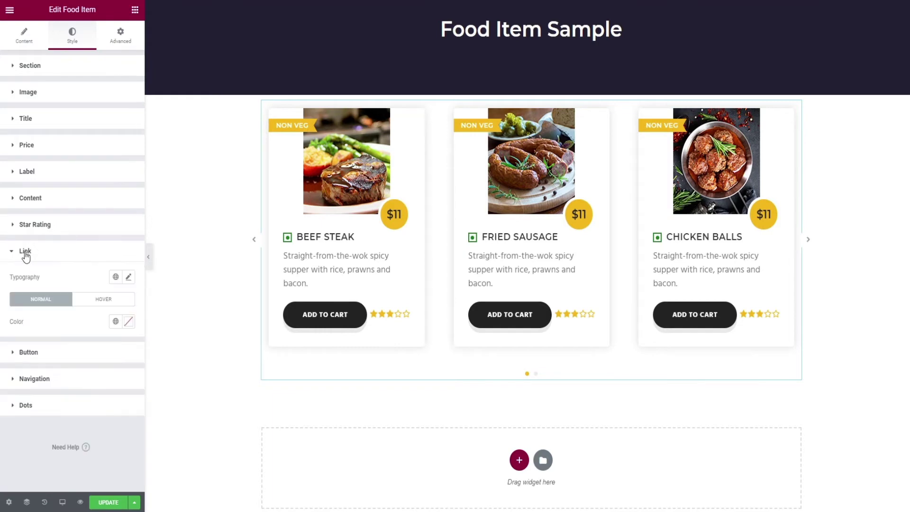
left_click(810, 240)
left_click(809, 240)
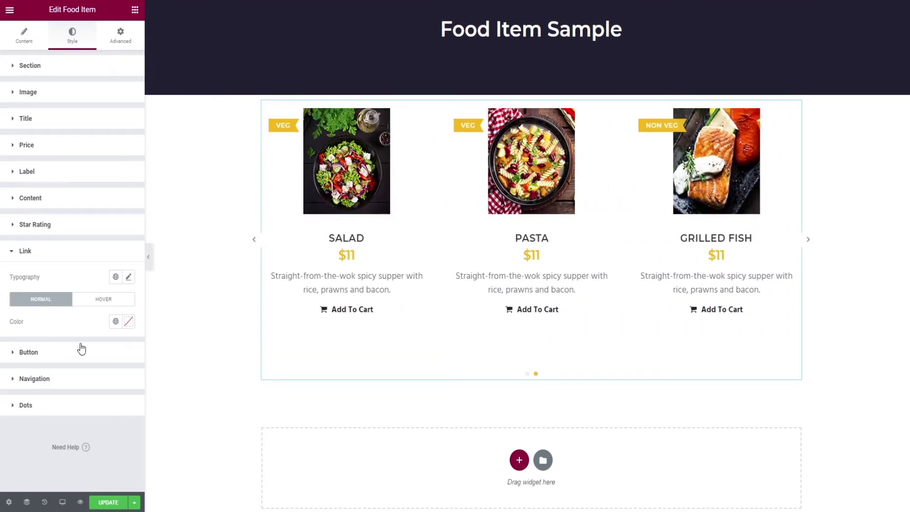
Return the carousel to the items with buttons, try a larger button width and clear it.
left_click(64, 353)
left_click(255, 239)
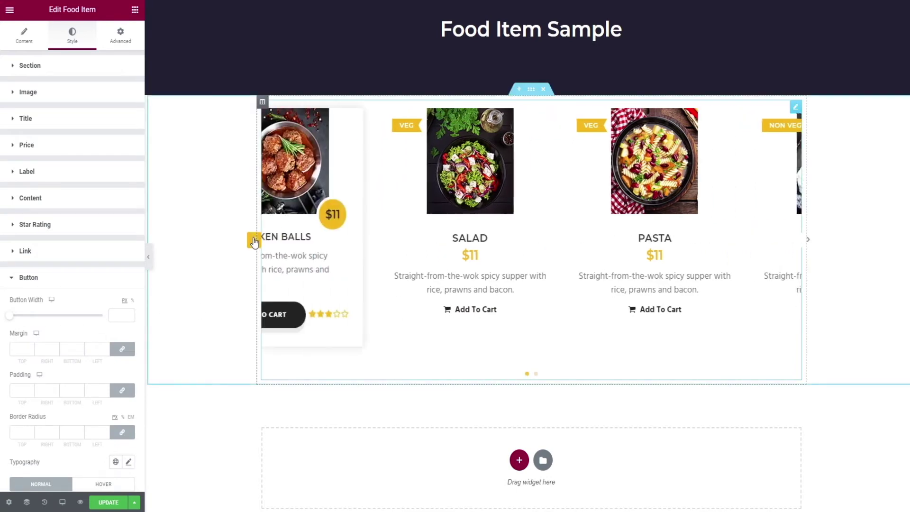
left_click_drag(29, 321, 20, 319)
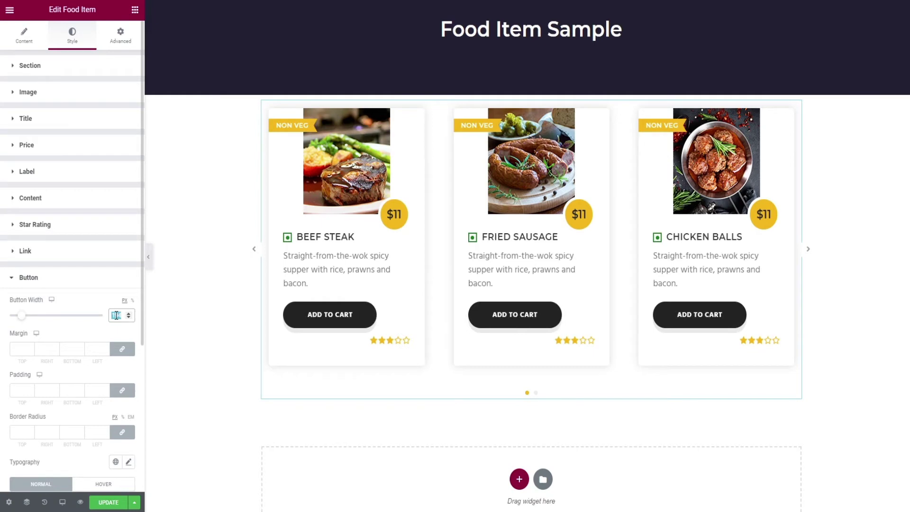
key("BackSpace")
Try a margin of 55 and a padding of 55 on the Add To Cart buttons, clearing each value.
left_click(14, 347)
type("55")
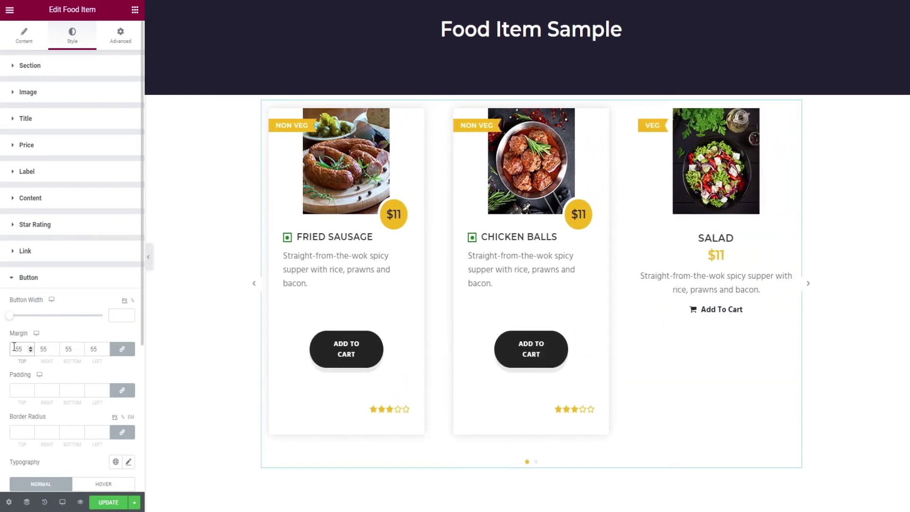
key("BackSpace")
key("BackSpace")
left_click(11, 391)
type("55")
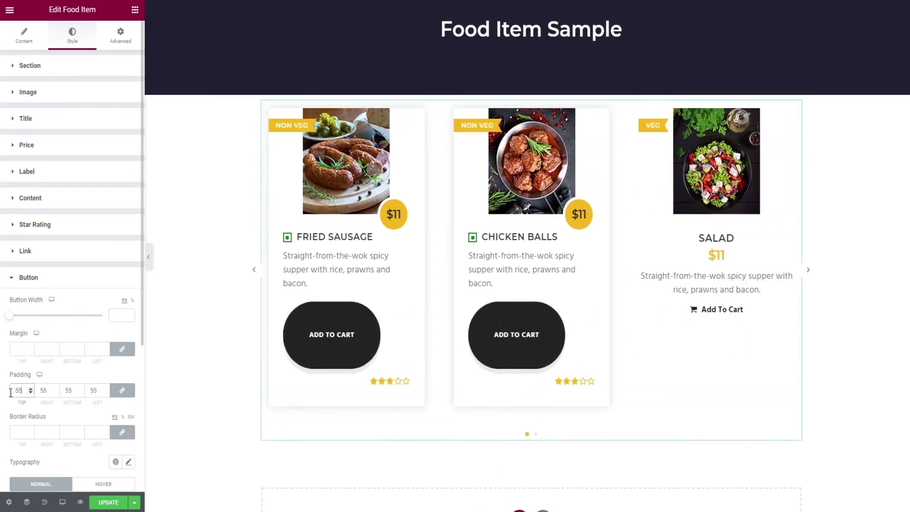
key("BackSpace")
key("BackSpace")
Move the carousel back to the items with buttons and try #BC1717 as the button text color, clearing it again.
left_click(256, 244)
left_click(255, 243)
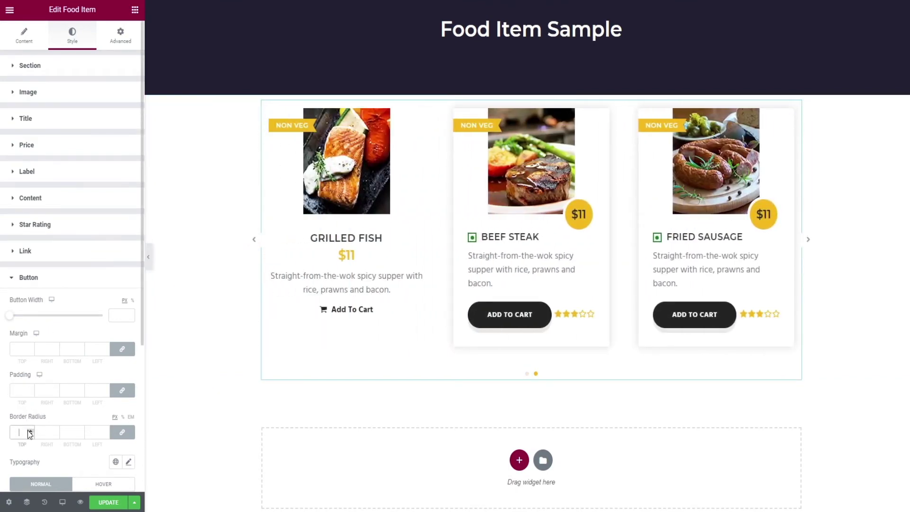
scroll(33, 434, "down", 1)
scroll(118, 417, "down", 3)
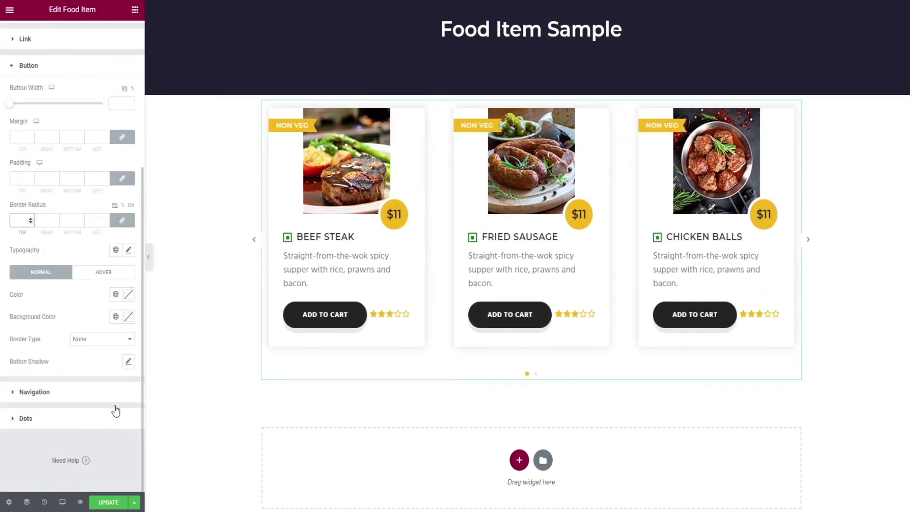
left_click(128, 295)
left_click(124, 352)
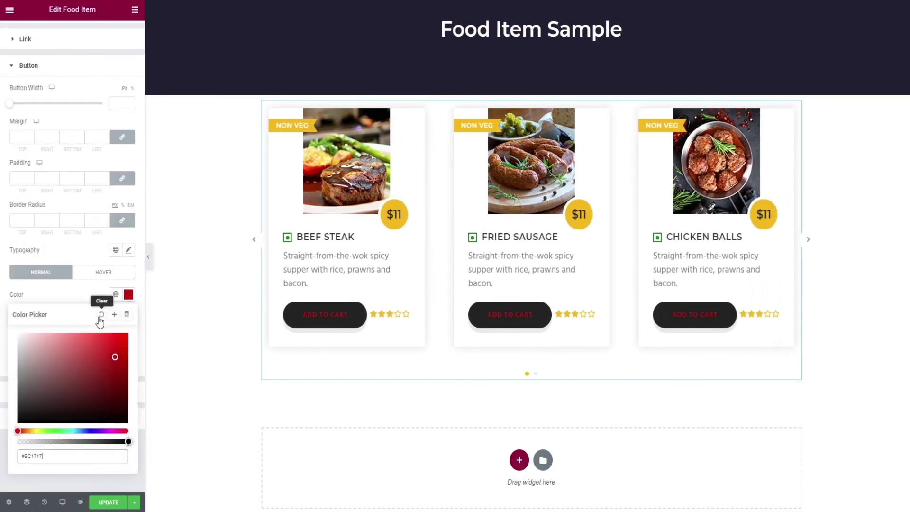
left_click(101, 315)
Try the dark red #B70F0F as the button background color and clear it.
left_click(128, 317)
left_click(119, 380)
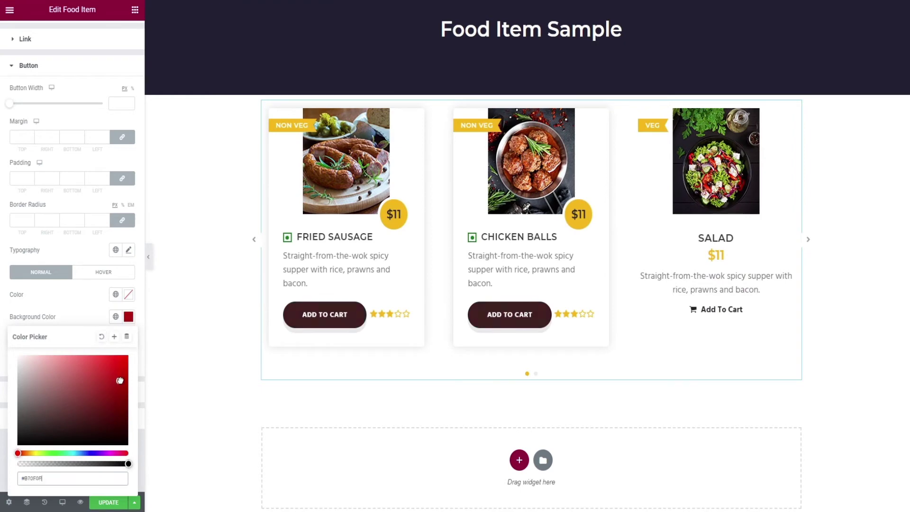
left_click(102, 336)
left_click(89, 313)
Try the Dotted border type on the Add To Cart buttons and restore None.
left_click(99, 340)
left_click(101, 377)
key("Down")
key("Down")
key("Down")
left_click(114, 341)
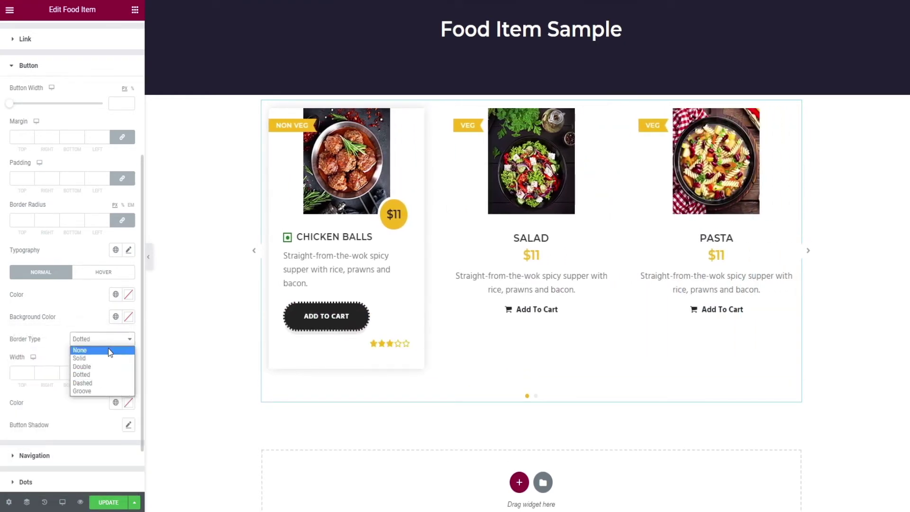
left_click(108, 351)
Try adjusting the button shadow settings, reset them and collapse the Button style section.
left_click(129, 362)
left_click_drag(56, 424, 63, 446)
left_click(47, 467)
left_click(115, 361)
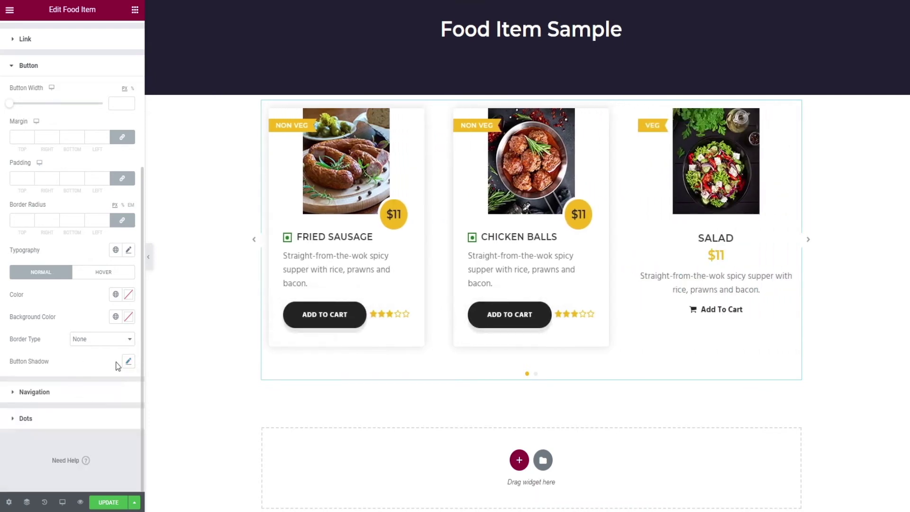
left_click(42, 65)
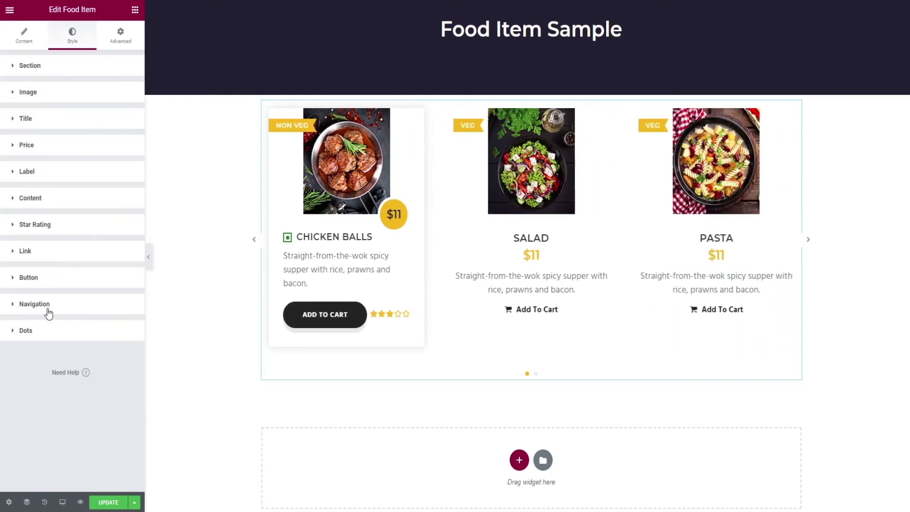
Try a larger navigation arrow size and the red #E80808 as the arrow color, clearing both.
left_click(48, 310)
mouse_move(11, 346)
left_mouse_down()
mouse_move(23, 346)
mouse_move(12, 347)
left_mouse_up()
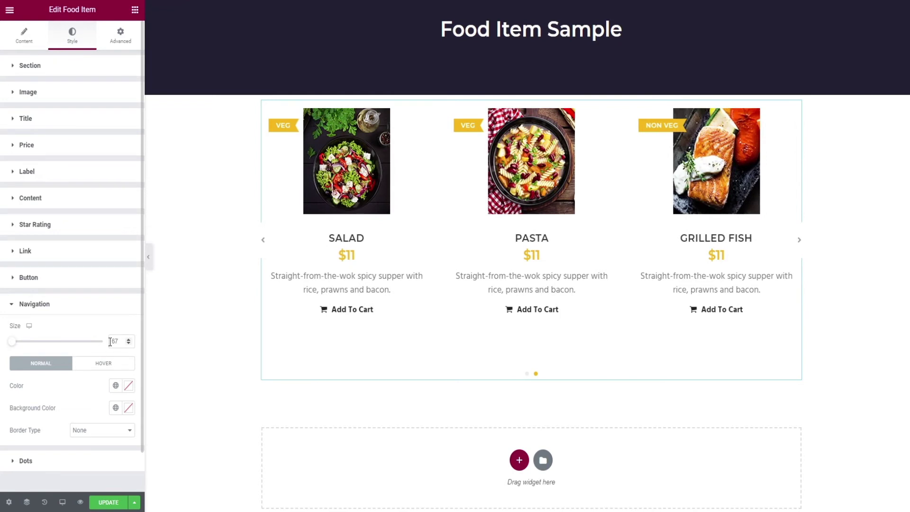
left_click(126, 390)
left_click(119, 237)
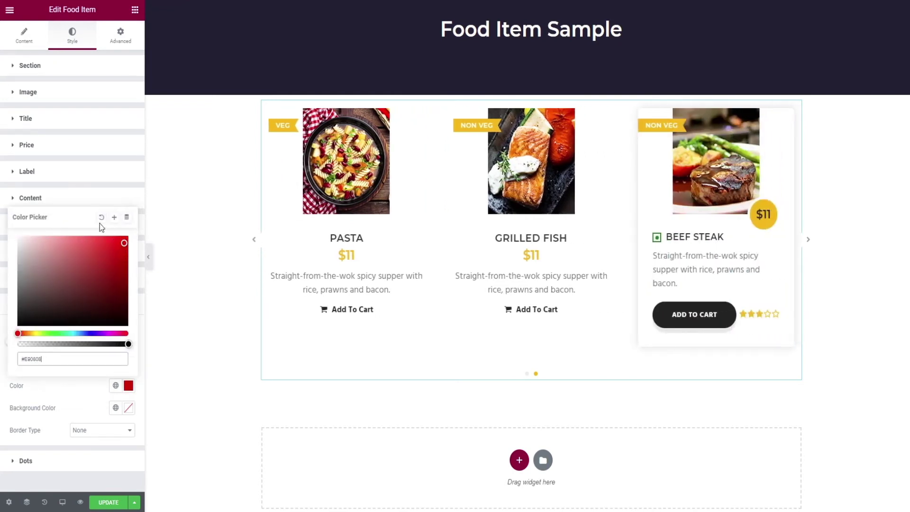
left_click(78, 406)
Check the navigation hover options and try #D02121 as the arrows' normal background color, clearing it again.
left_click(94, 366)
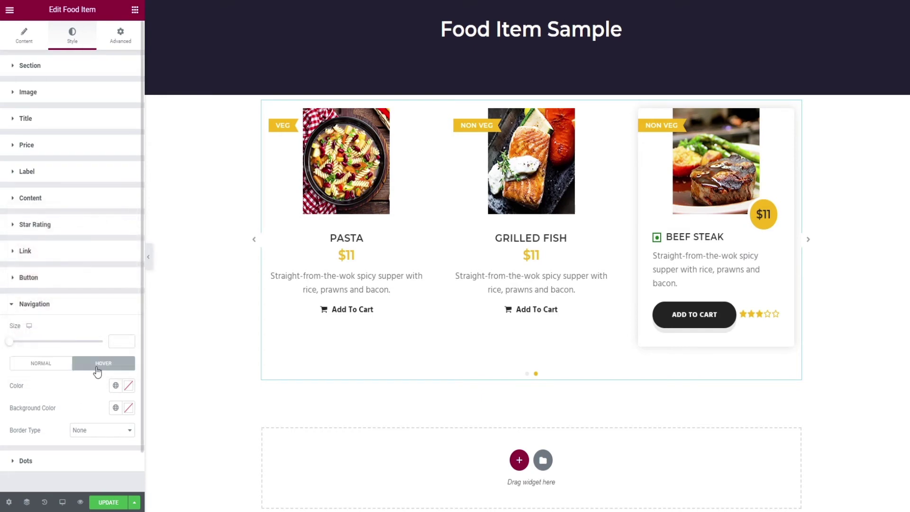
left_click(129, 408)
left_click(112, 272)
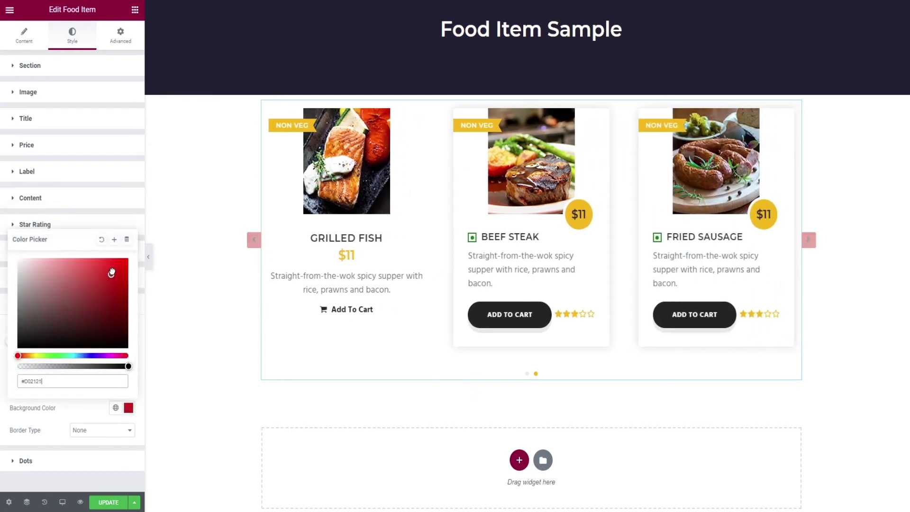
left_click(101, 240)
left_click(83, 408)
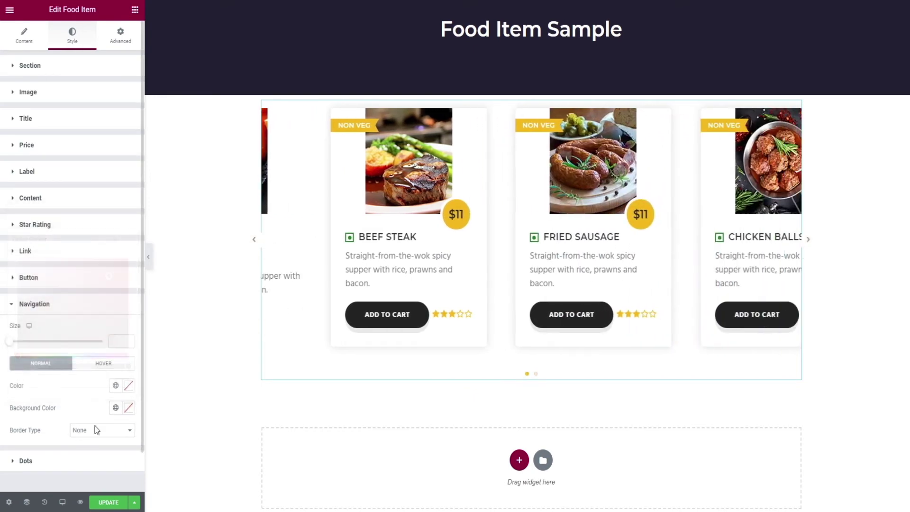
Try the Double border type on the navigation arrows and restore None.
left_click(97, 430)
left_click(110, 456)
left_click(118, 430)
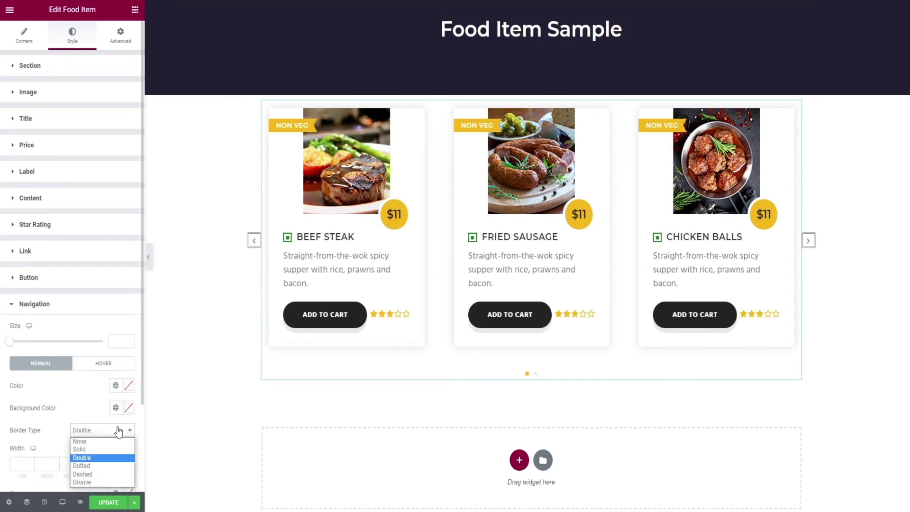
left_click(106, 441)
Try a size of 47 for the carousel dots, clear it and check the remaining dots settings.
scroll(78, 397, "down", 1)
left_click(52, 417)
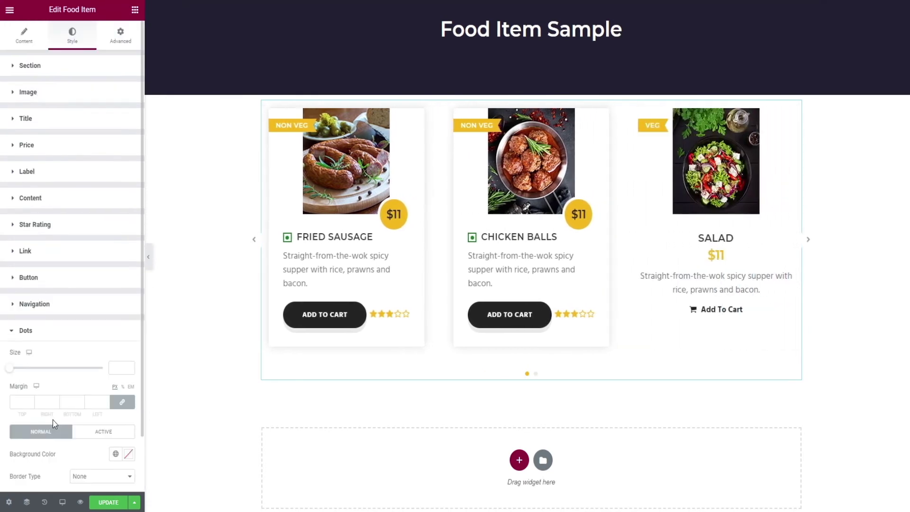
left_click_drag(15, 374, 15, 375)
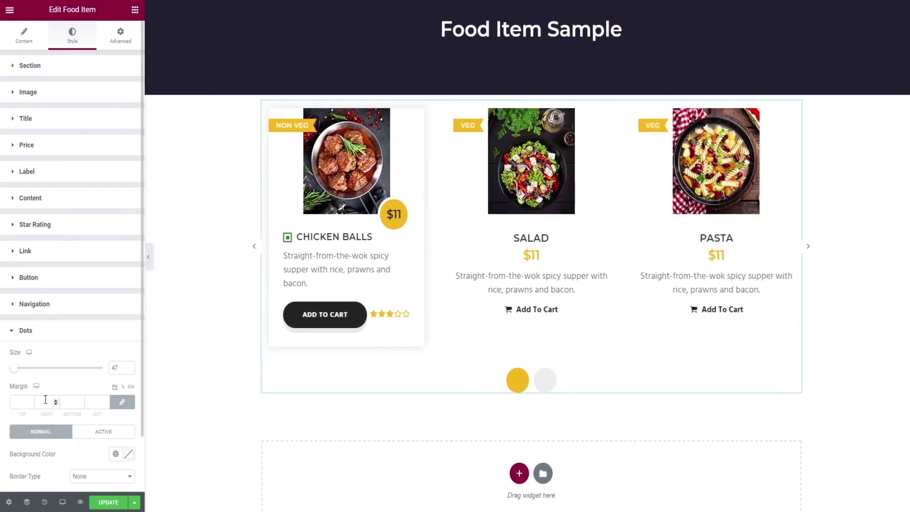
key("BackSpace")
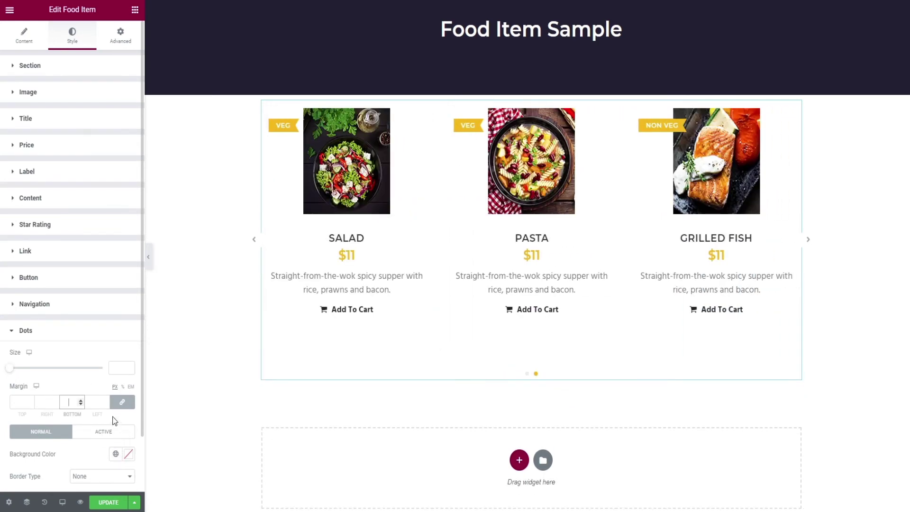
scroll(116, 417, "down", 2)
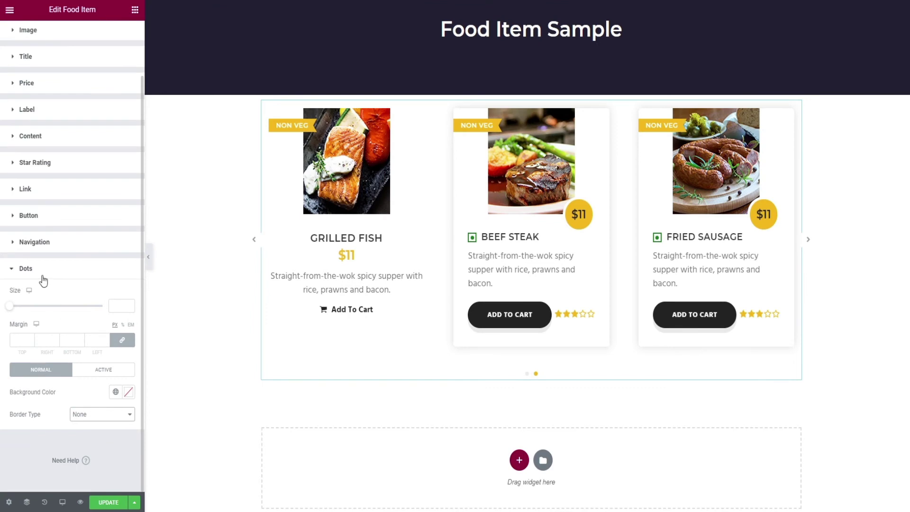
left_click(42, 270)
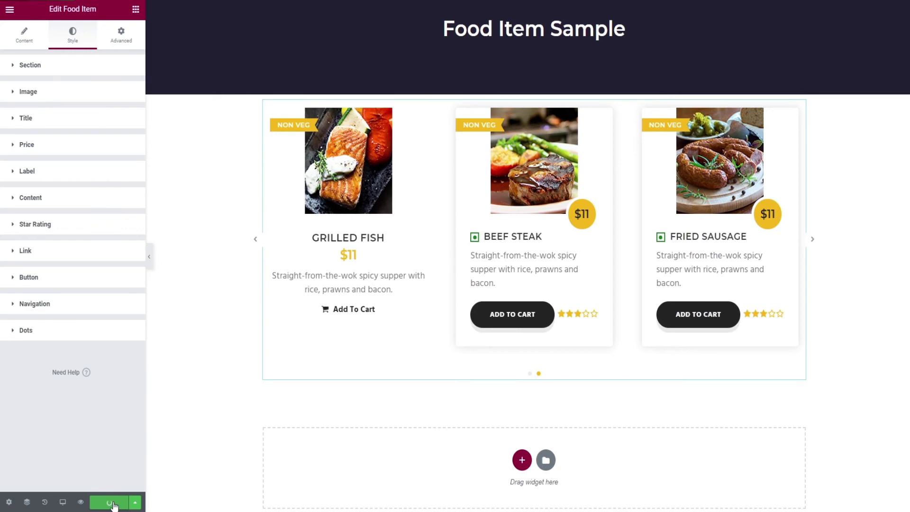
Preview the Food Item Sample page and advance its carousel to the next items.
left_click(82, 502)
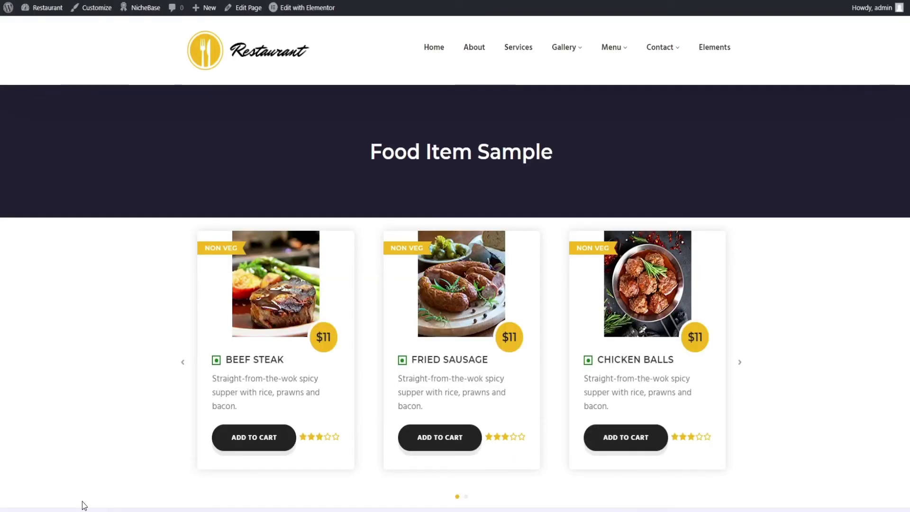
scroll(209, 279, "down", 2)
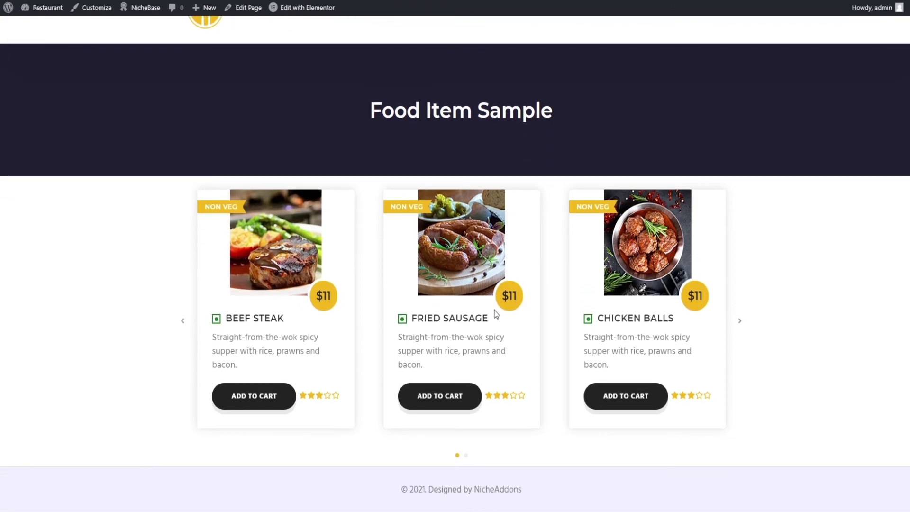
left_click(741, 322)
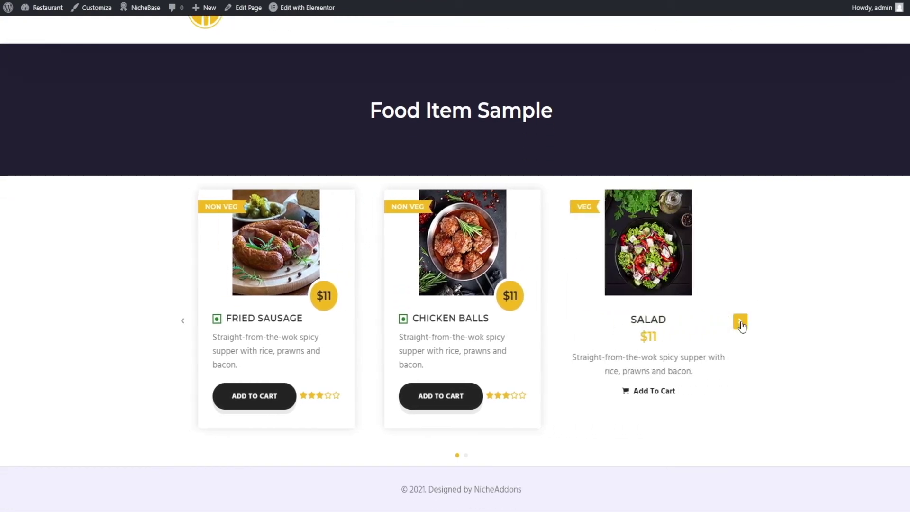
Advance the previewed food item carousel two more times with its next arrow.
left_click(741, 322)
left_click(740, 323)
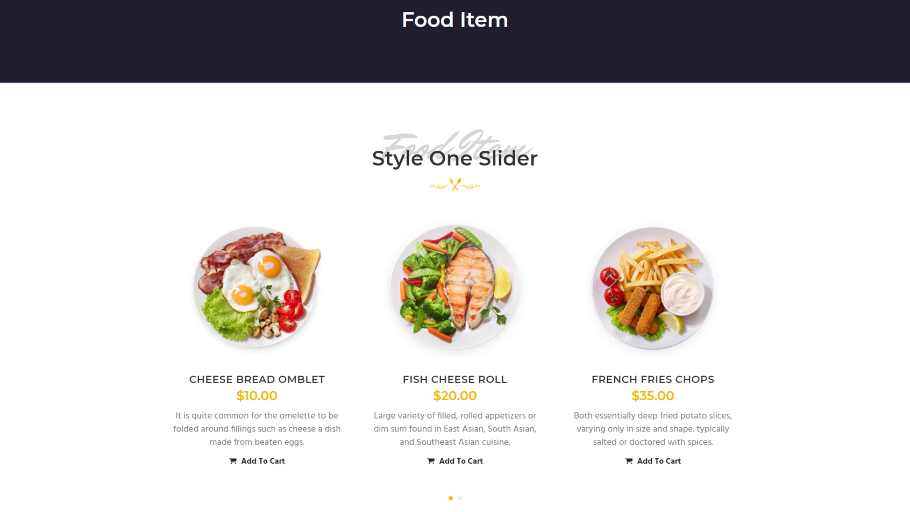
Look through the Food Item demo's style one and style two layouts and the NicheAddons page for the Restaurant & Cafe addon.
scroll(455, 256, "down", 3)
scroll(455, 256, "down", 10)
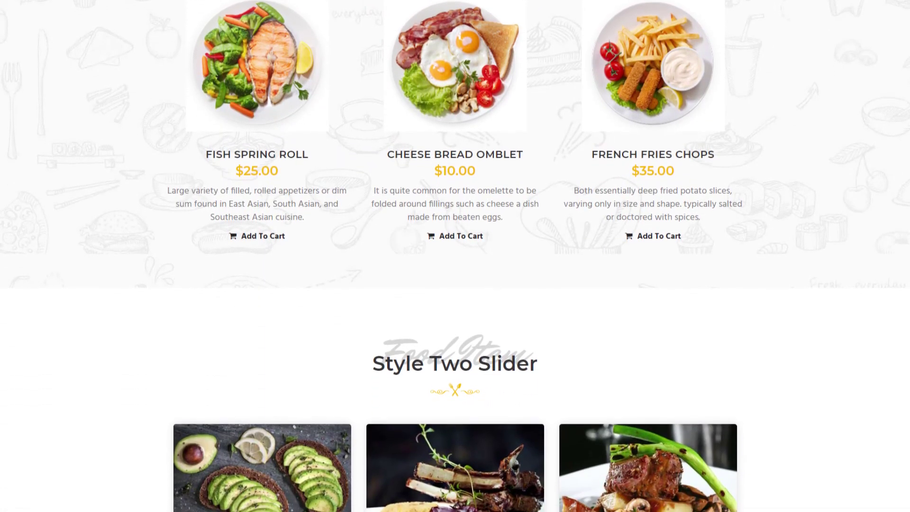
scroll(455, 256, "down", 10)
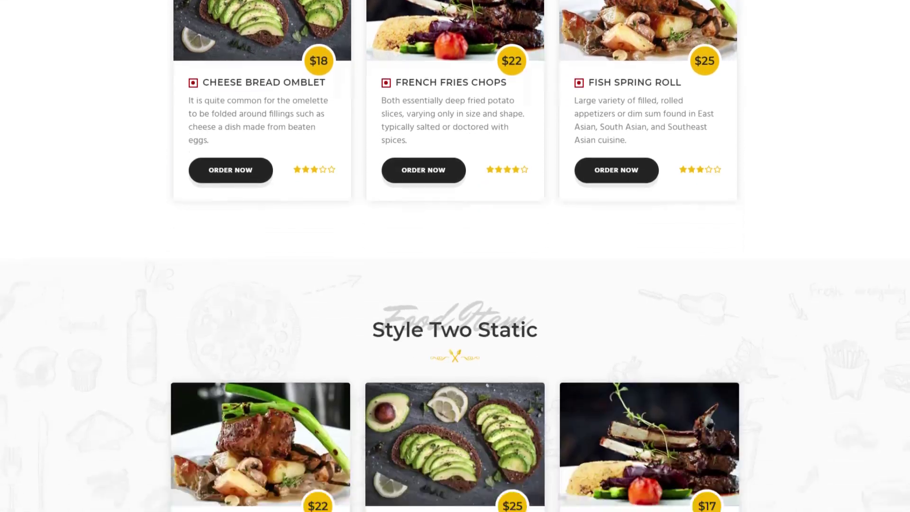
scroll(455, 256, "down", 5)
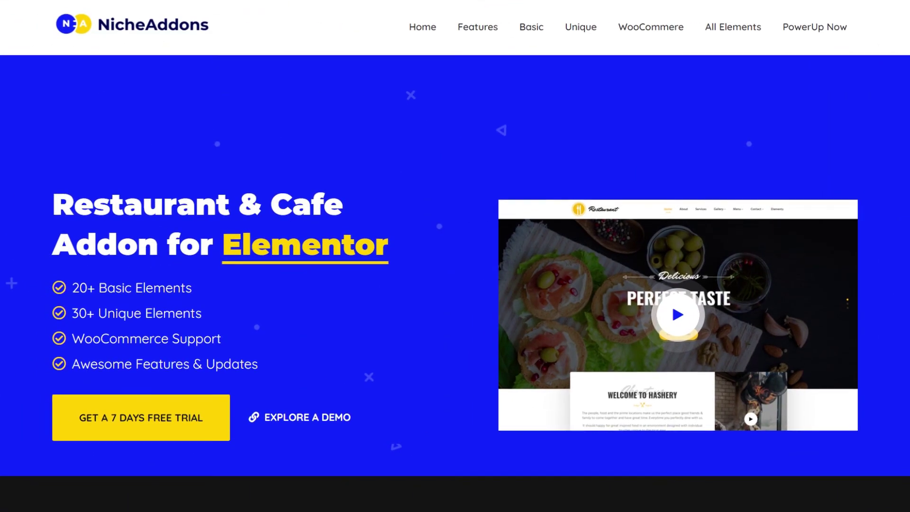
scroll(455, 256, "down", 4)
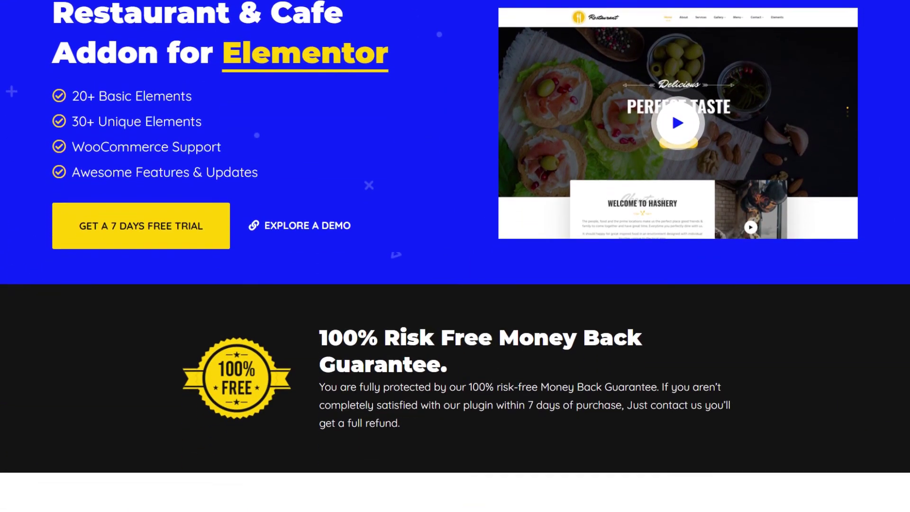
scroll(455, 256, "down", 1)
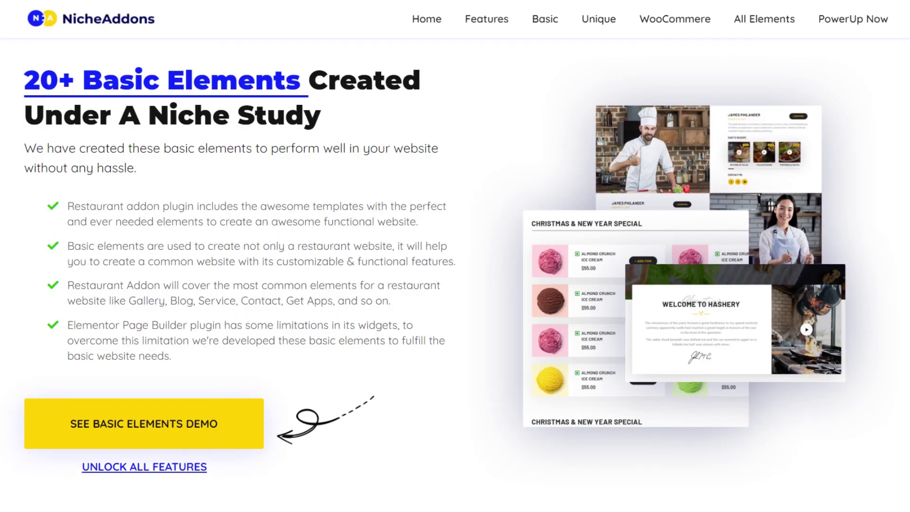